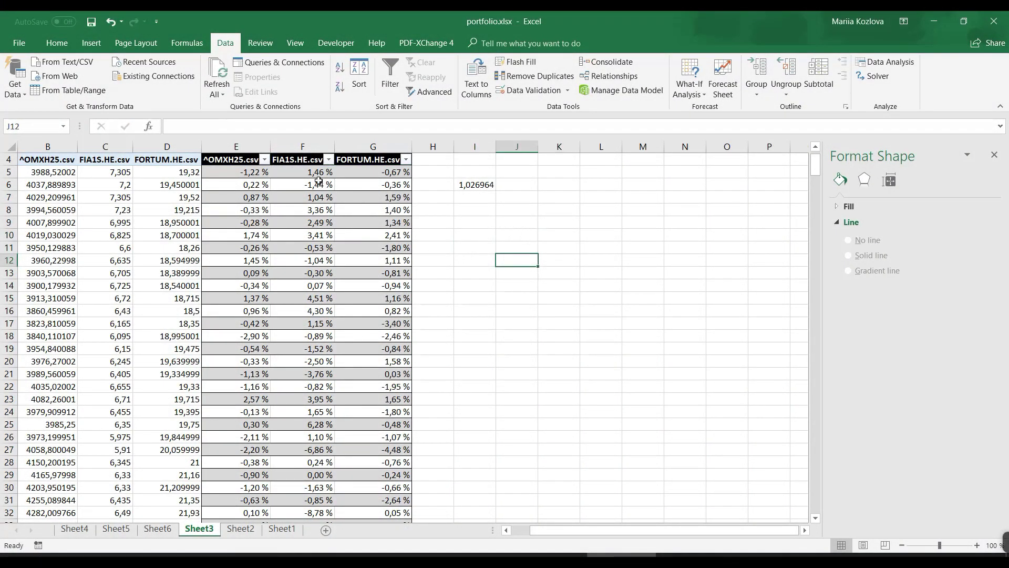
- Copy the FIA1S.HE.csv and FORTUM.HE.csv headers and paste them as values across J10:K10
left_click_drag(307, 162, 368, 160)
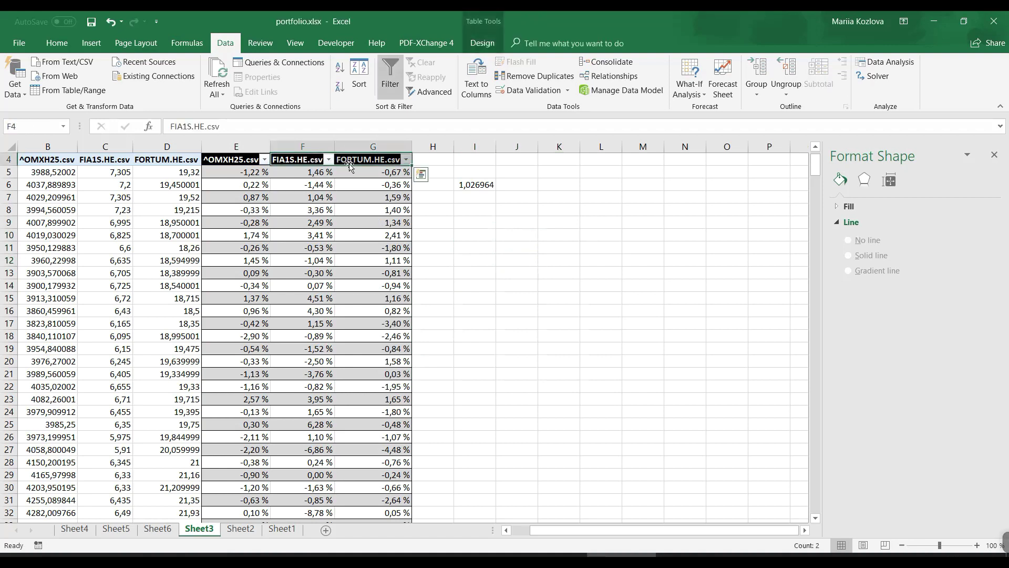
key("ctrl+c")
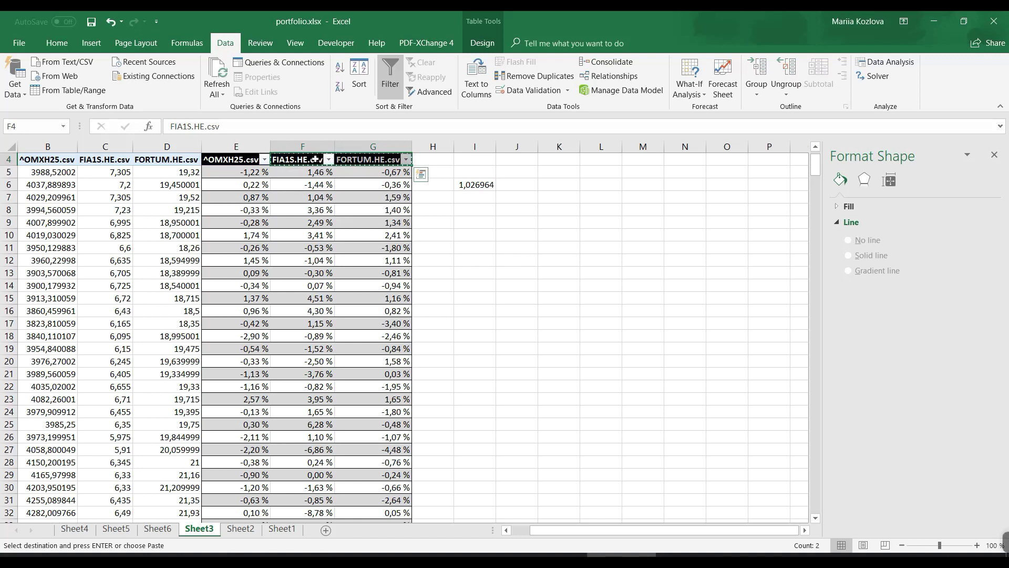
right_click(525, 235)
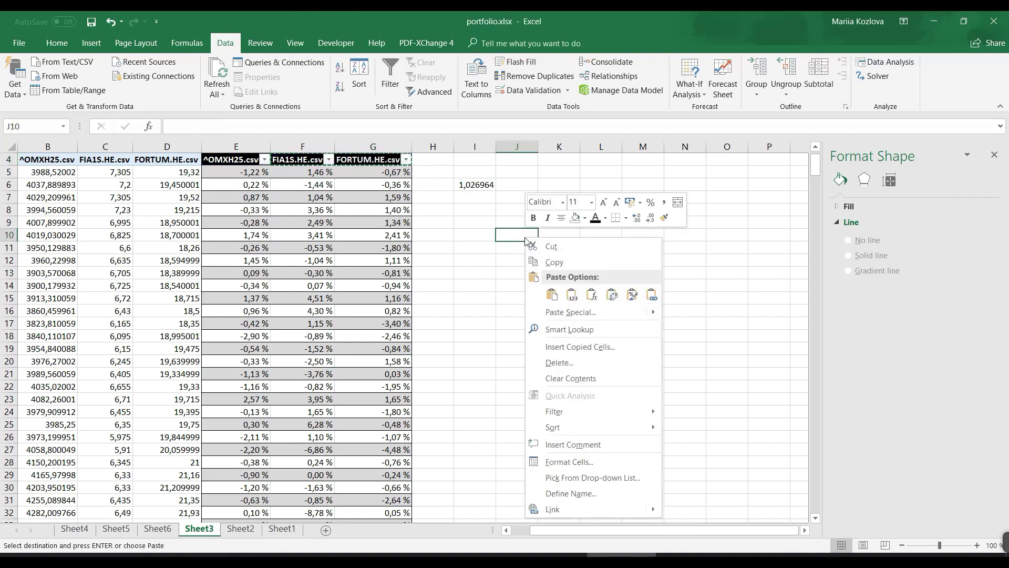
left_click(571, 295)
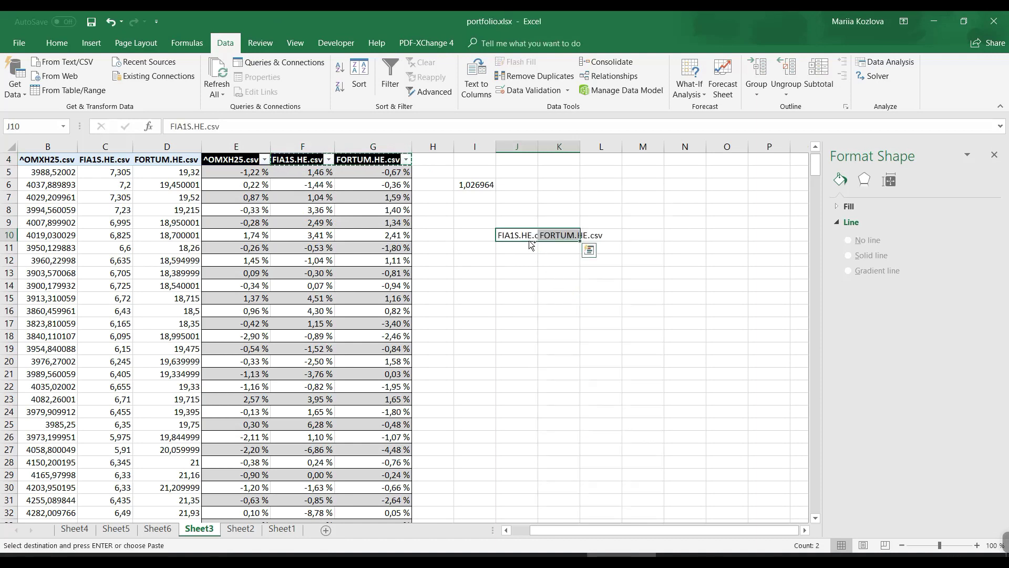
- Paste the same two names transposed down I11:I12
right_click(493, 248)
left_click(559, 297)
left_click(558, 295)
left_click(518, 247)
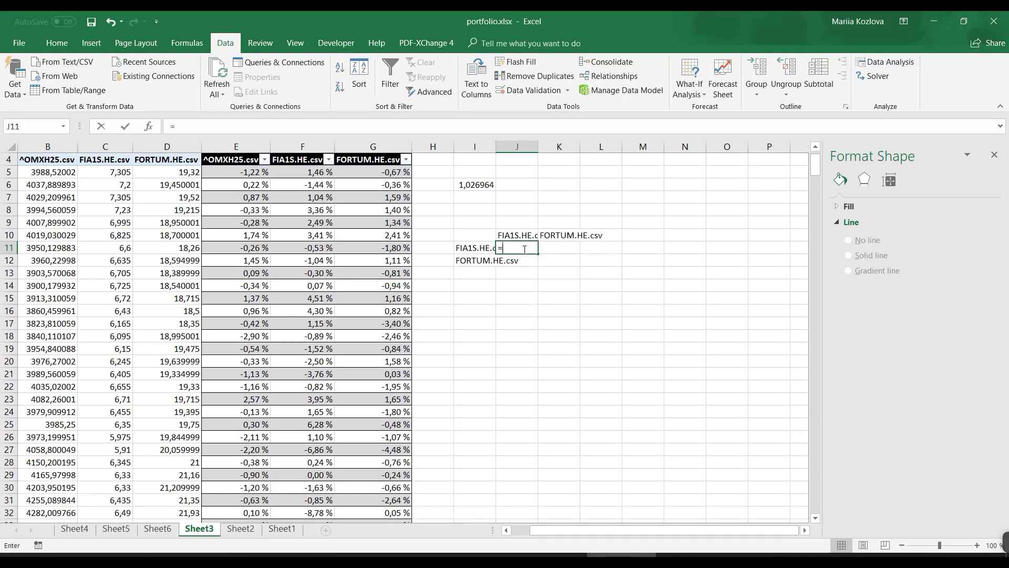
- Make a first attempt at a VAR.P formula in J11 using FIA1S cells
type("=va")
key("Down")
key("Tab")
left_click(288, 173)
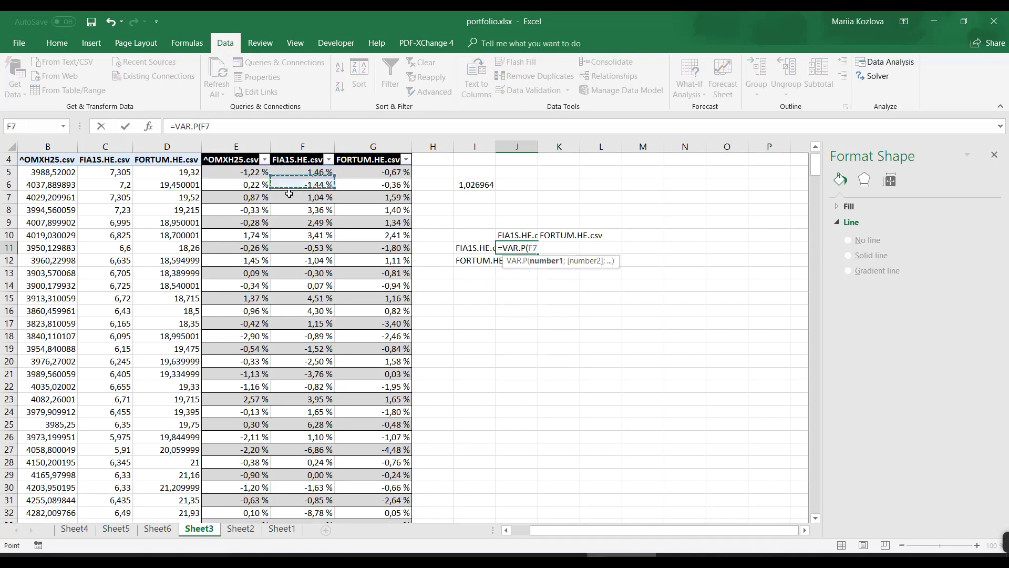
left_click(292, 184)
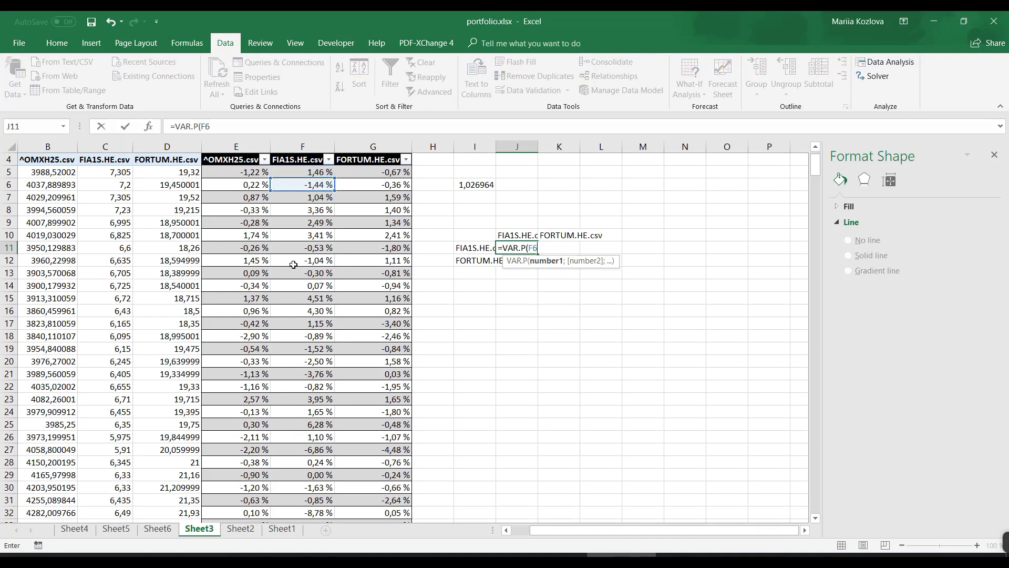
key("ctrl+Return")
- Enter =VAR.P(Table4[FIA1S.HE.csv]) in J11, returning 0,000806
type("=")
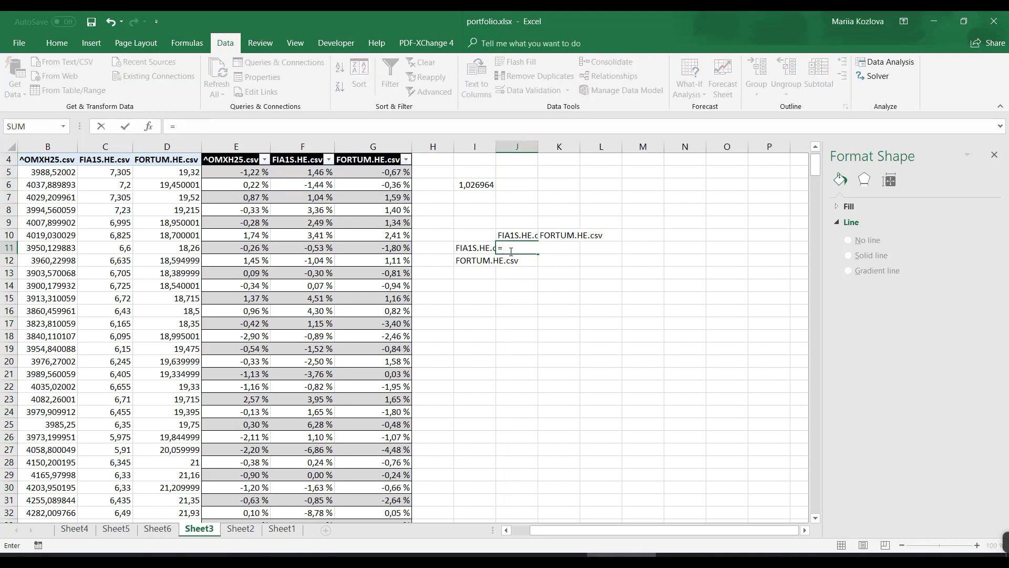
type("VAR.P(")
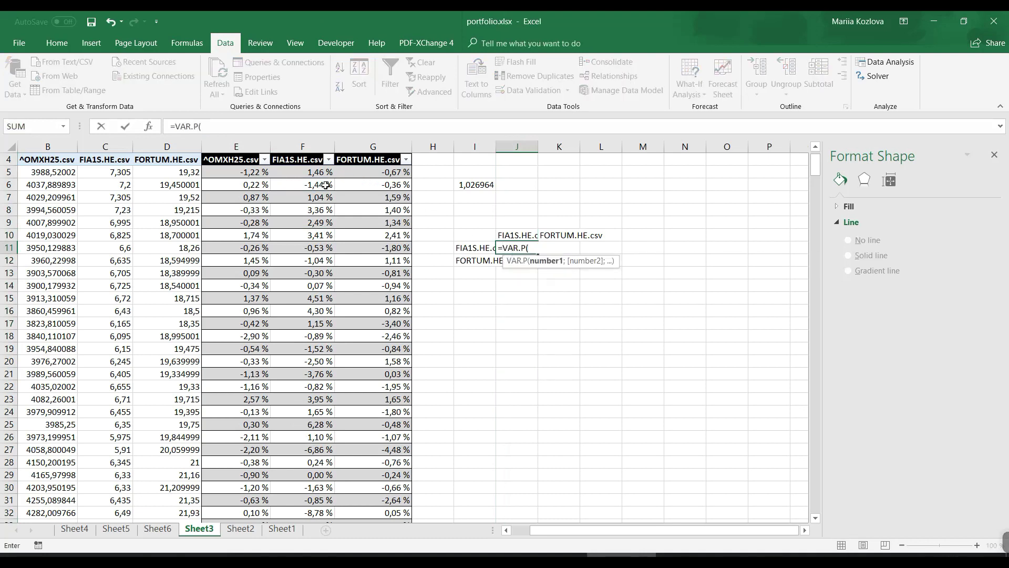
left_click(326, 185)
key("ctrl+space")
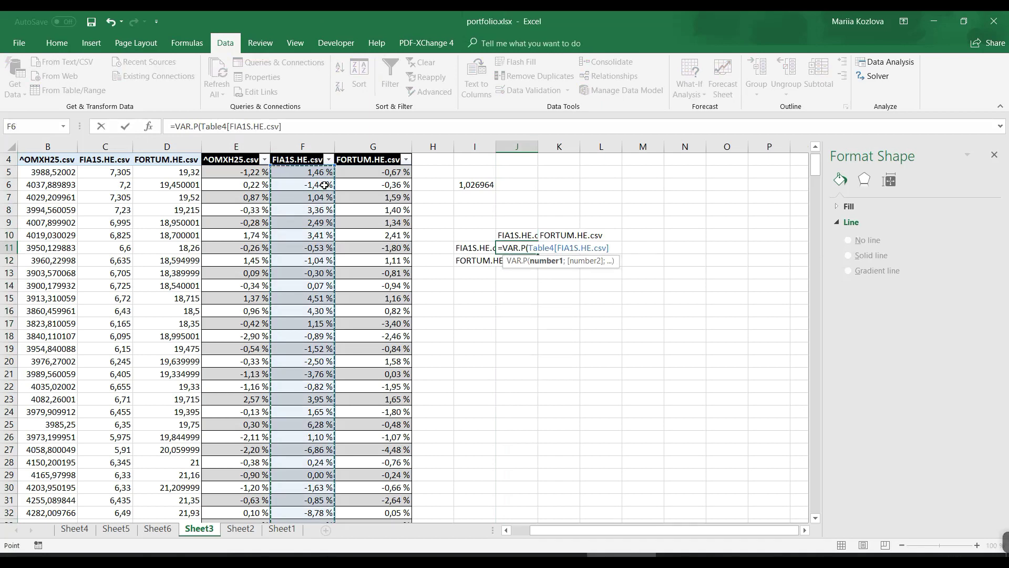
type(";")
key("BackSpace")
type(")")
key("Return")
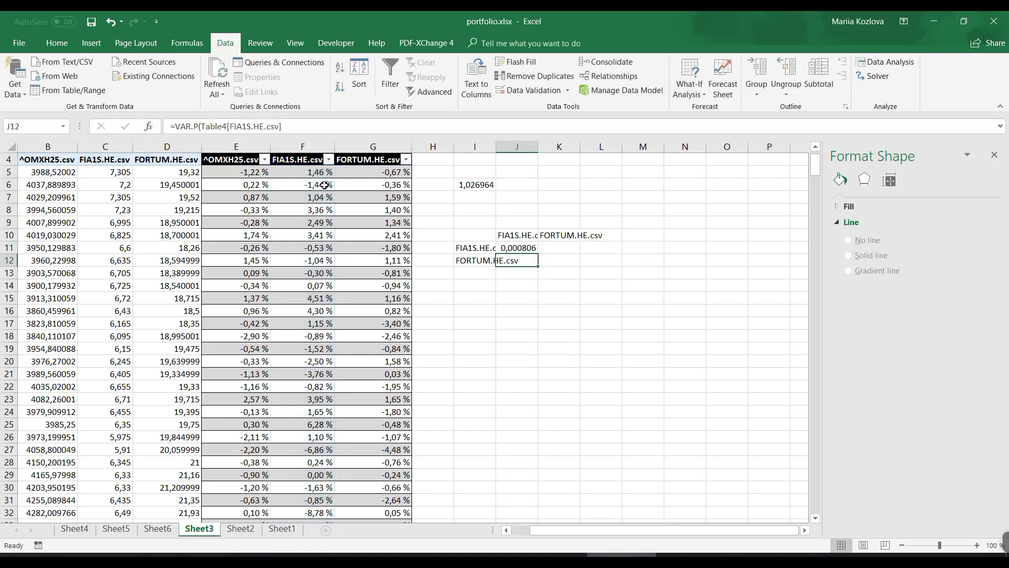
left_click(512, 243)
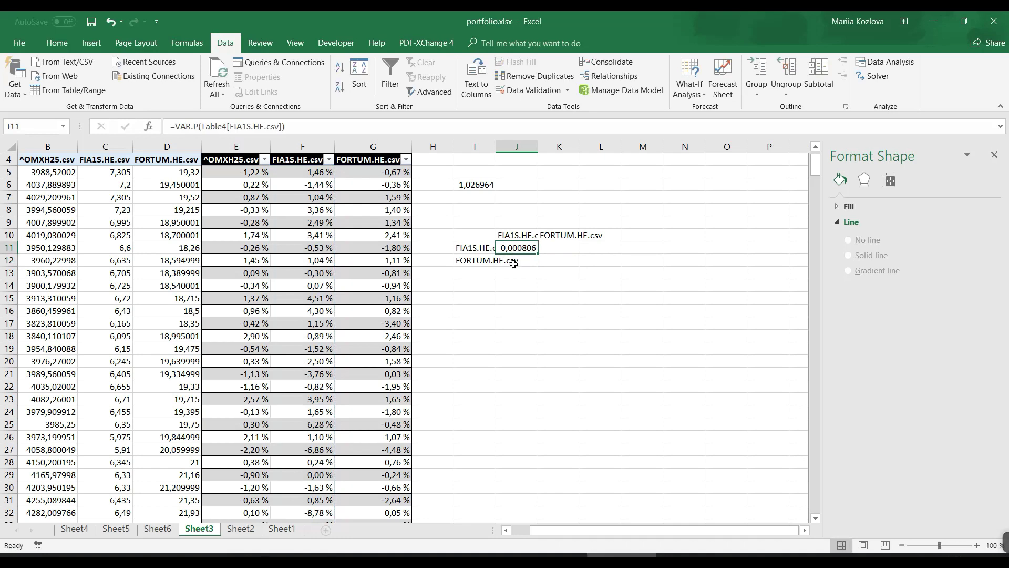
left_click(515, 261)
- Enter =COVARIANCE.P(Table4[FIA1S.HE.csv];Table4[FORTUM.HE.csv]) in J12, giving 3,77477E-05
type("=")
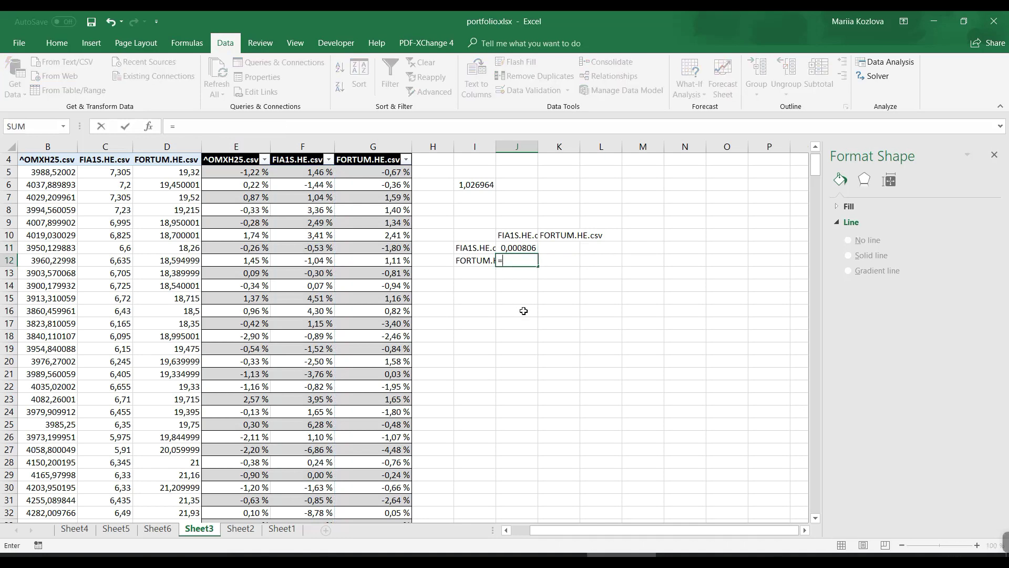
type("cova")
key("Tab")
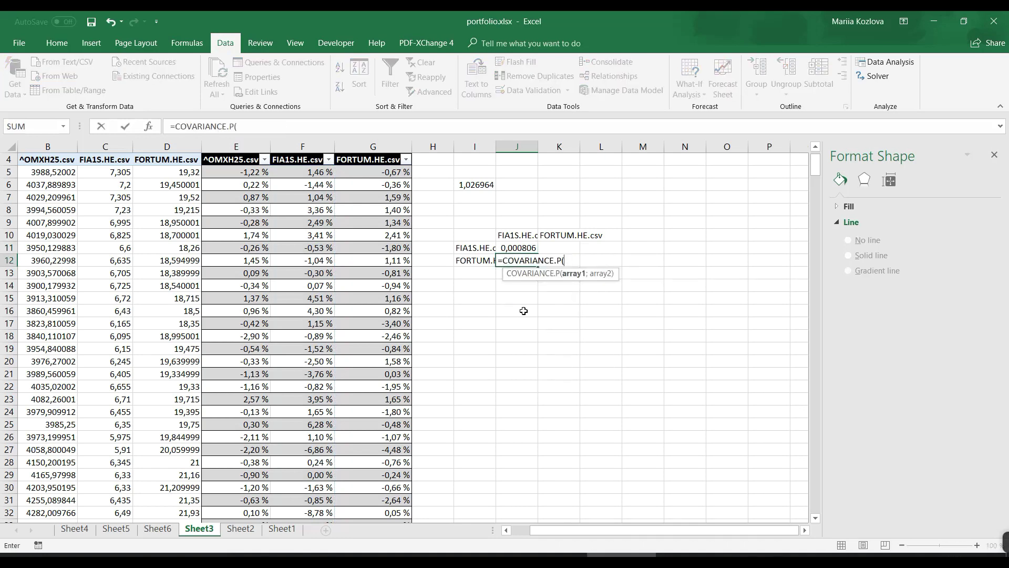
left_click(298, 199)
key("ctrl+space")
type(";")
left_click(342, 197)
key("ctrl+space")
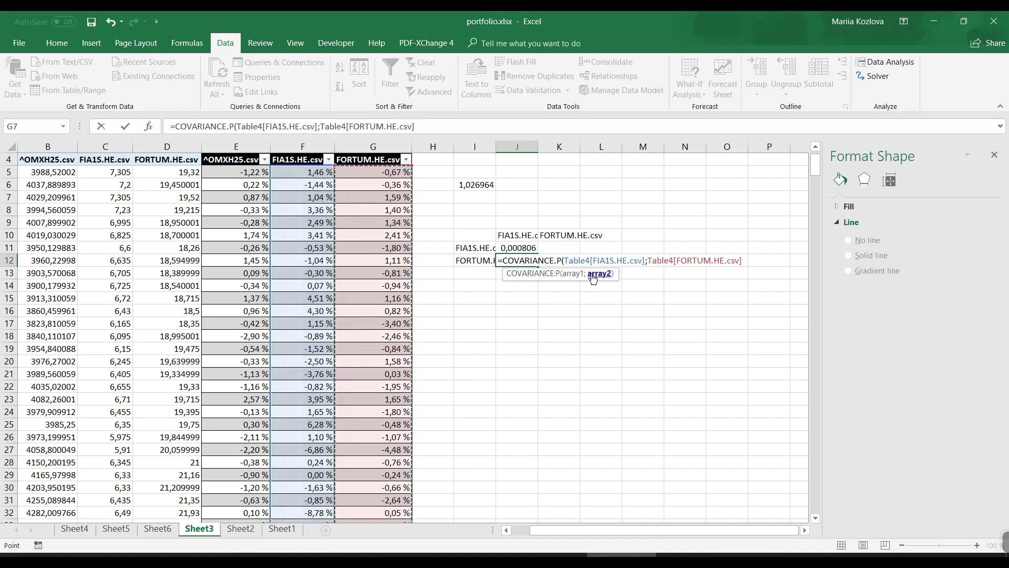
type(")")
key("Return")
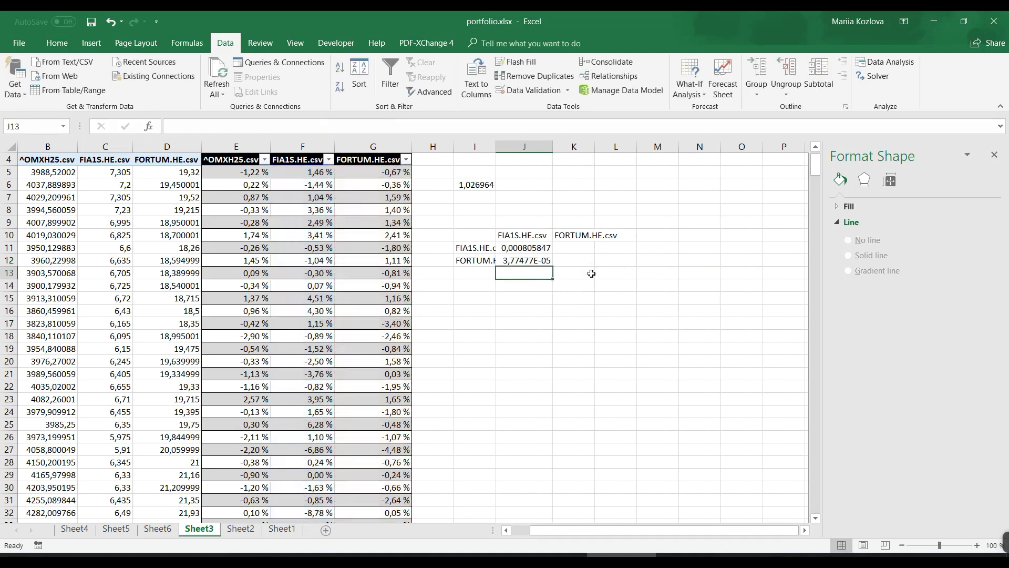
double_click(526, 264)
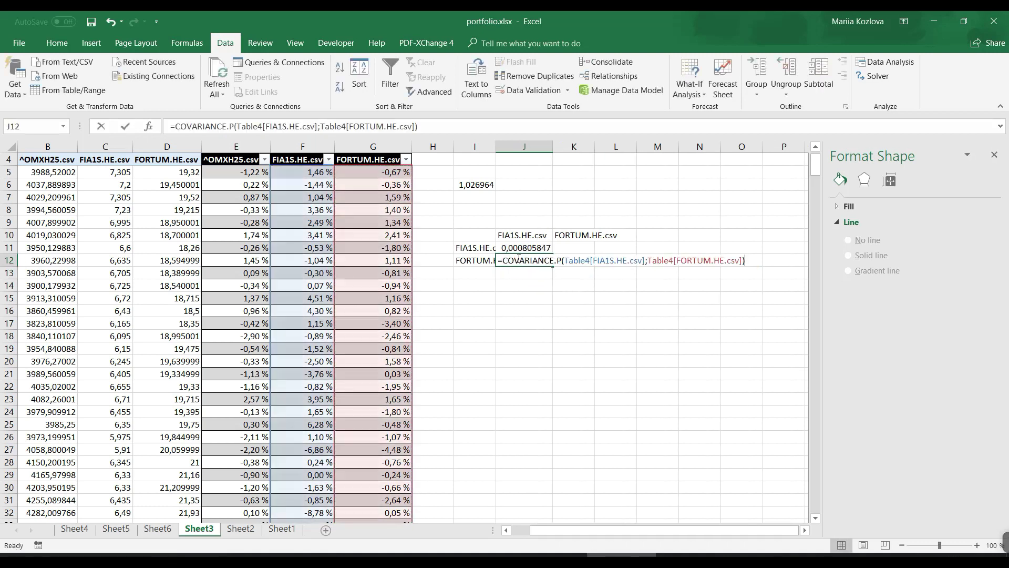
key("Escape")
- Set K11 to =J12 so it mirrors the covariance
left_click(568, 246)
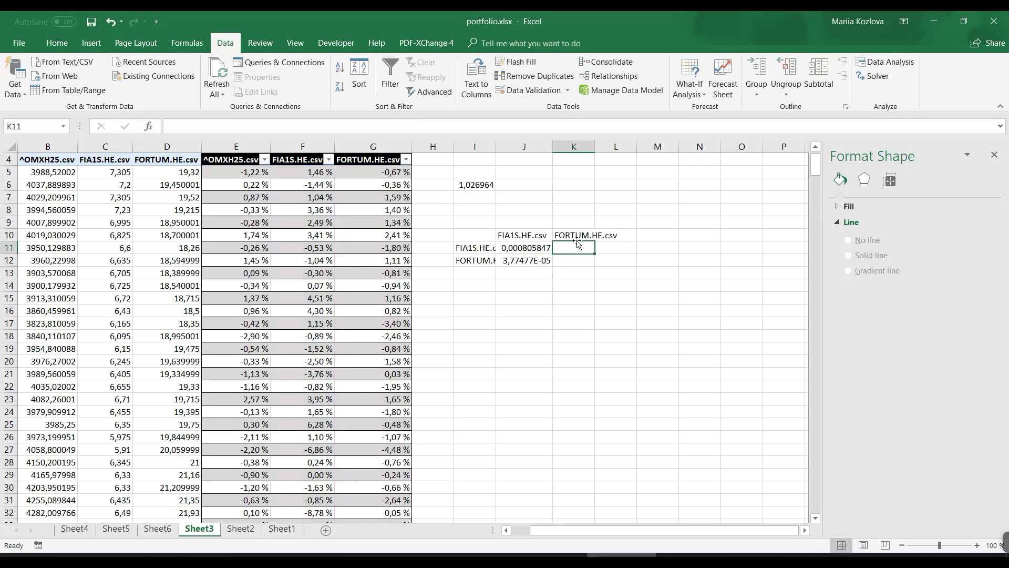
type("=")
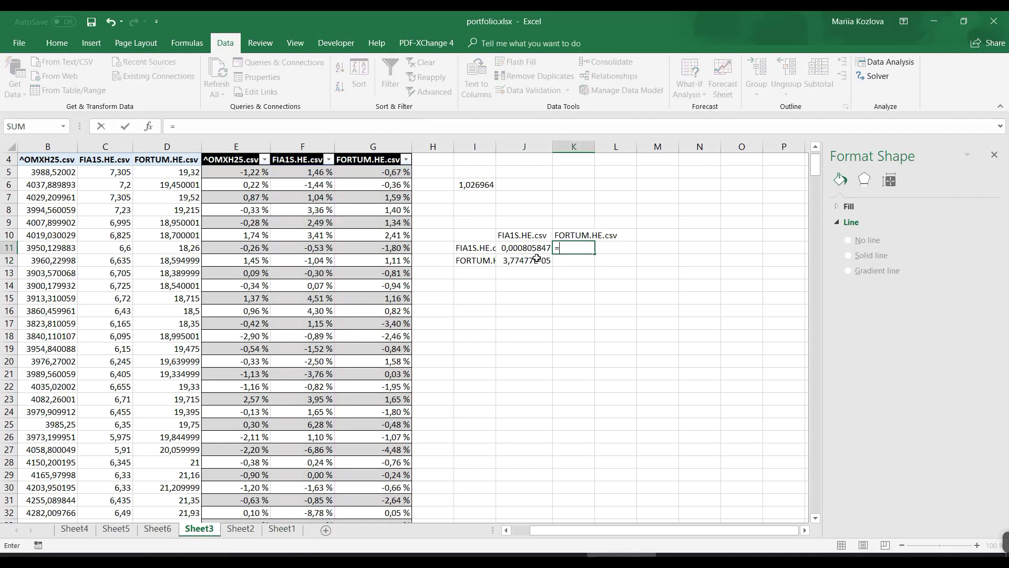
left_click(529, 260)
key("Return")
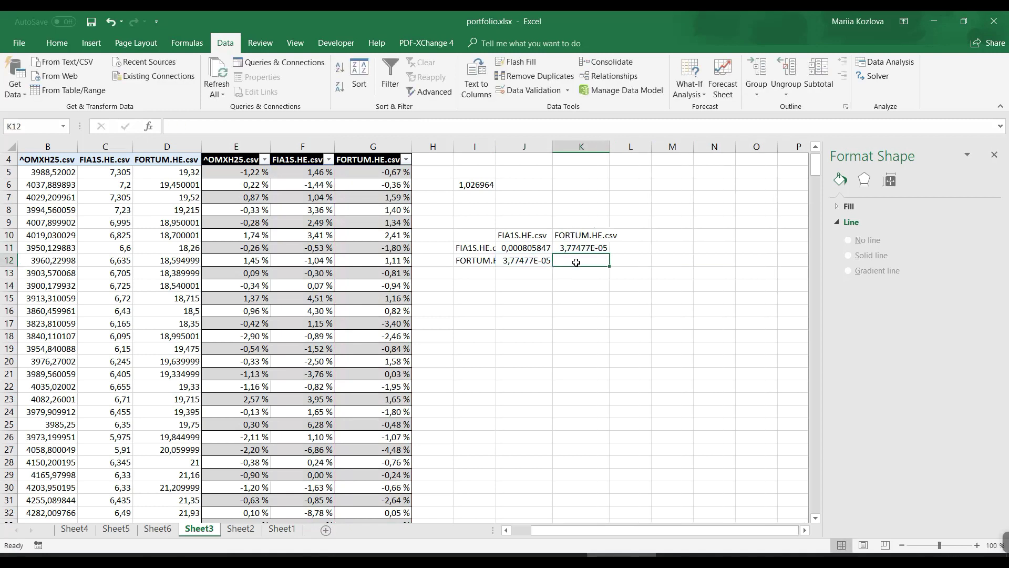
- Enter =VAR.P(Table4[FORTUM.HE.csv]) in K12, returning 0,000131868
type("=VAR.P(")
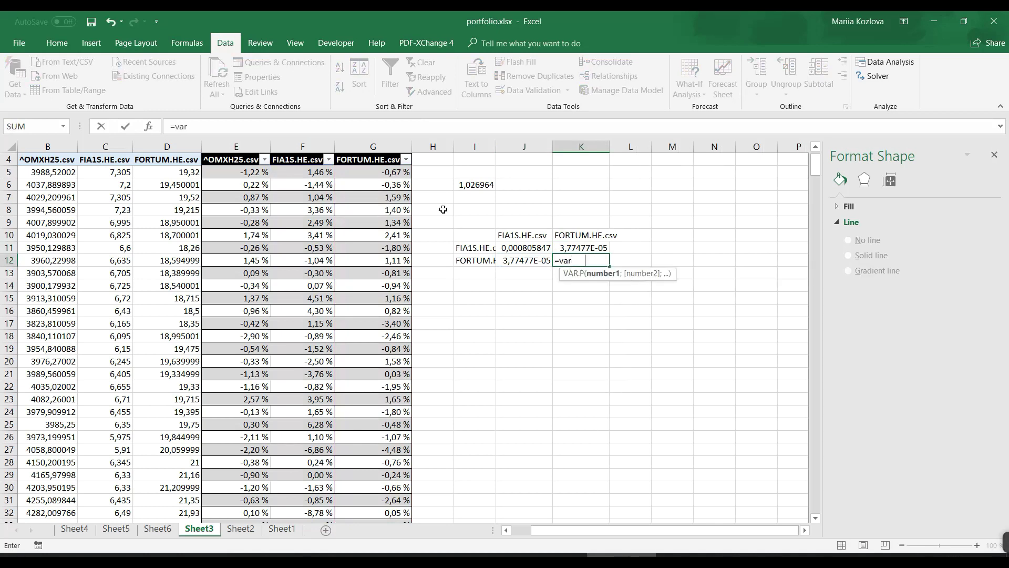
left_click(388, 184)
key("ctrl+space")
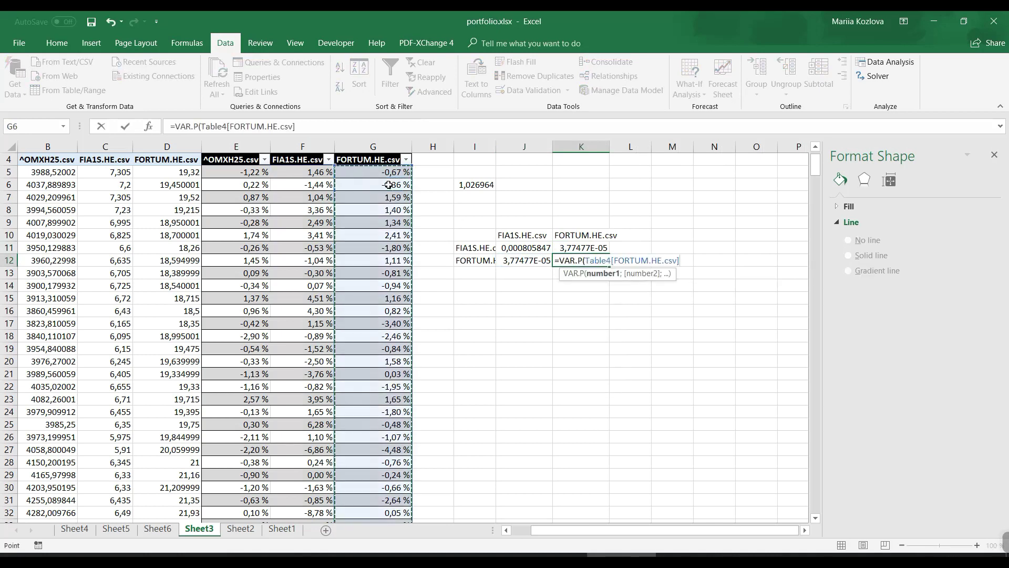
key("Return")
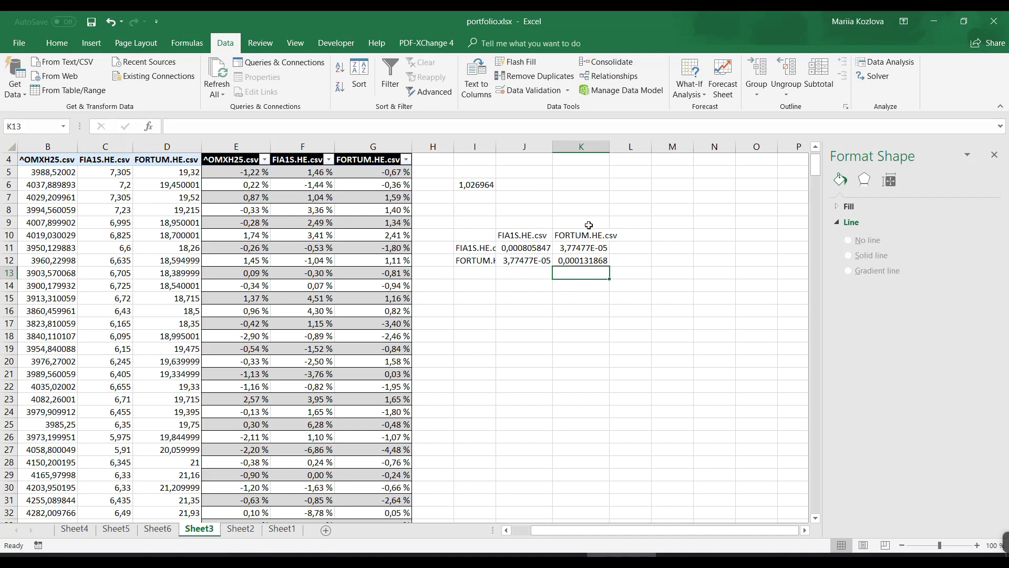
left_click(483, 289)
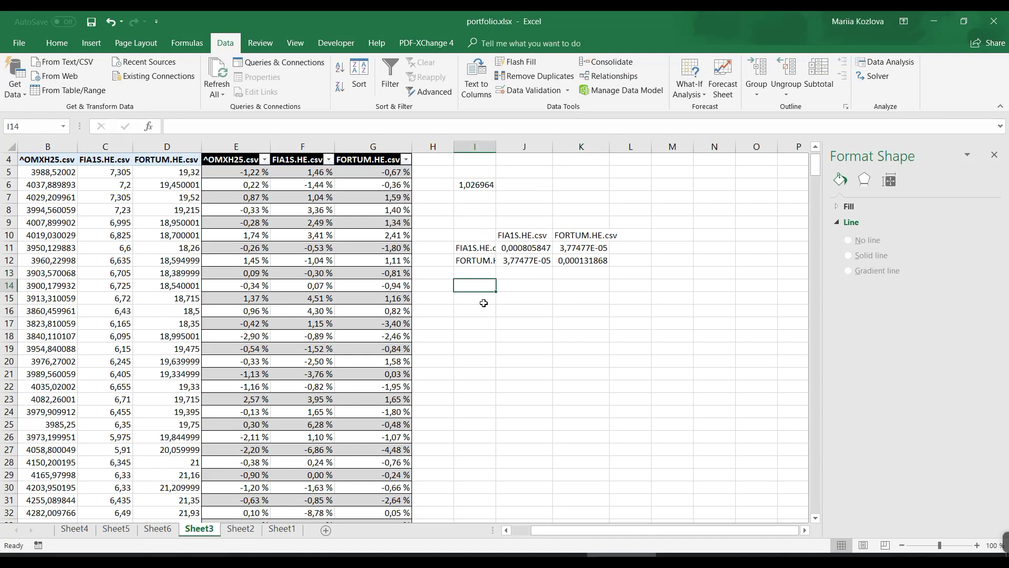
- Run the Data Analysis Covariance tool on F4:G472 with labels, outputting at I14
left_click(888, 63)
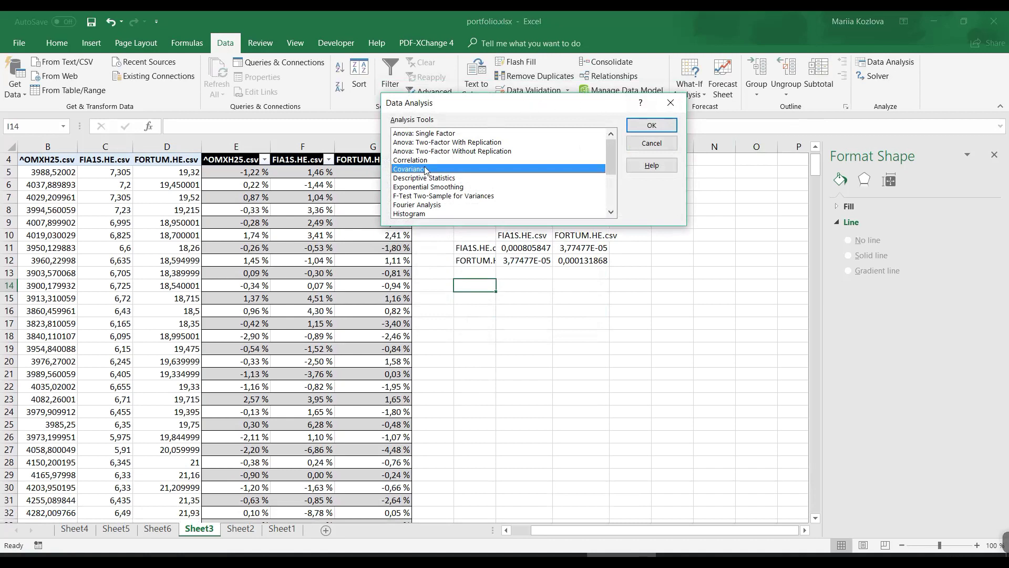
left_click(637, 126)
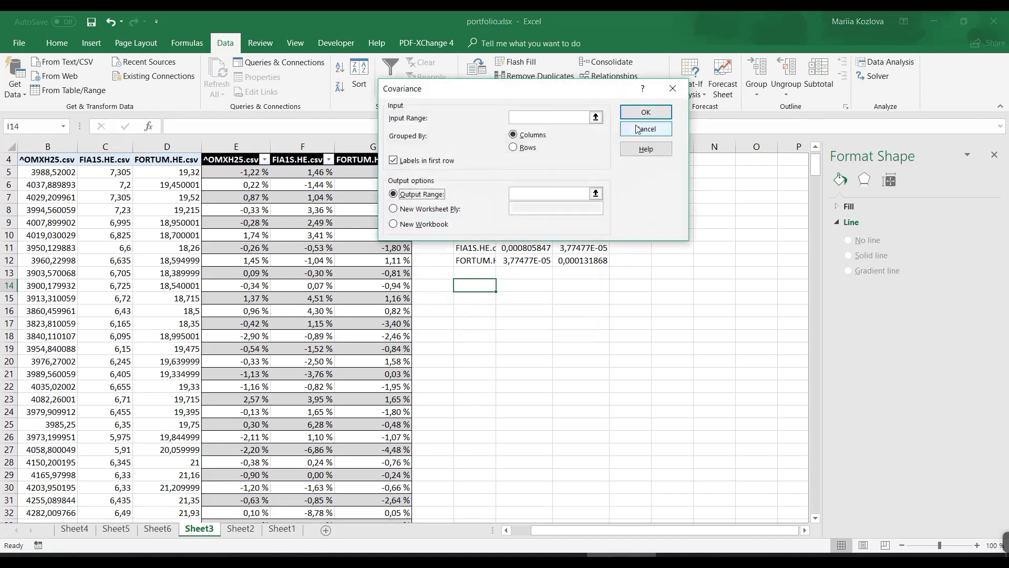
left_click(540, 116)
scroll(540, 124, "up", 1)
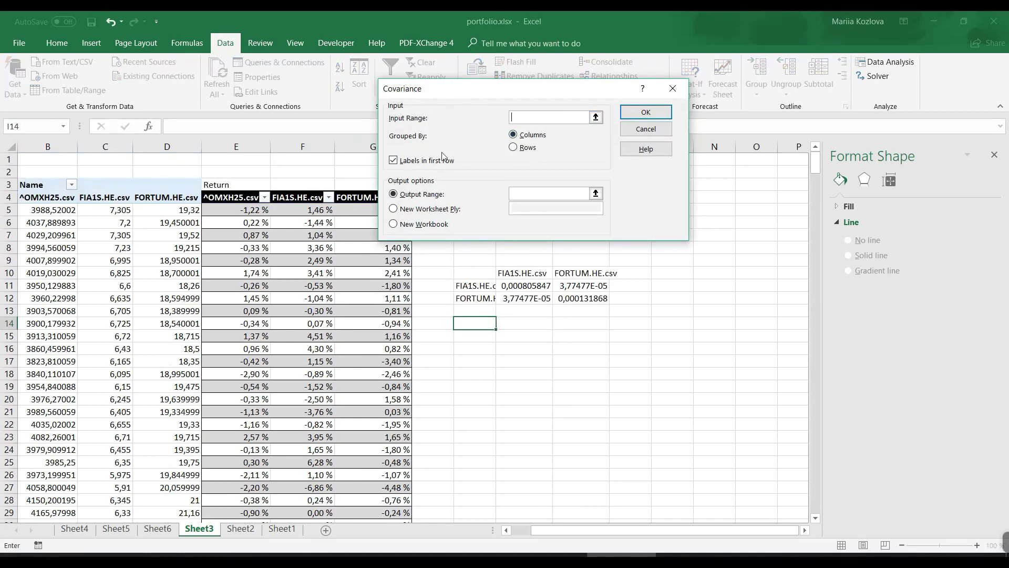
left_click_drag(307, 202, 352, 197)
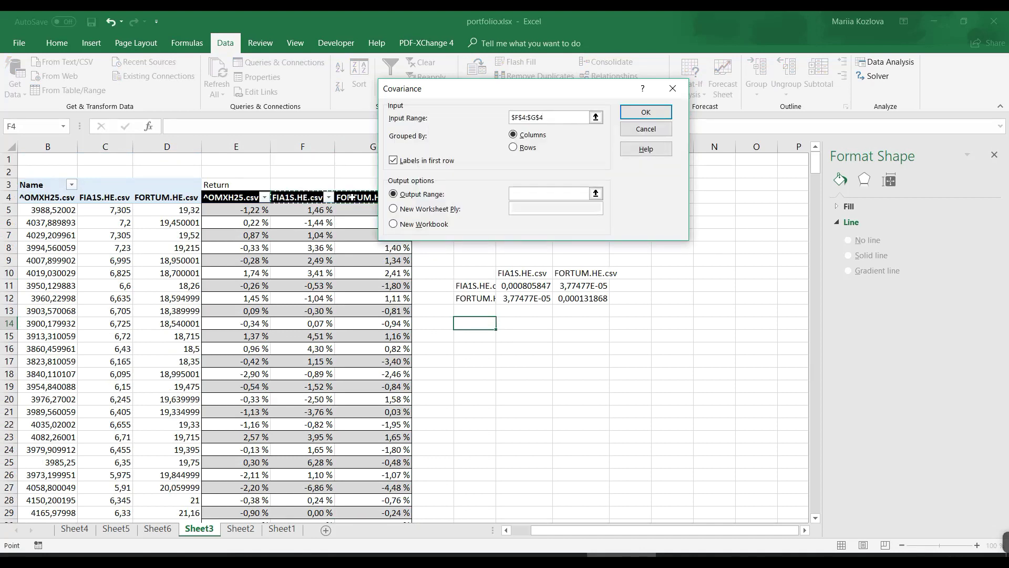
key("ctrl+shift+Down")
key("ctrl+shift+Down")
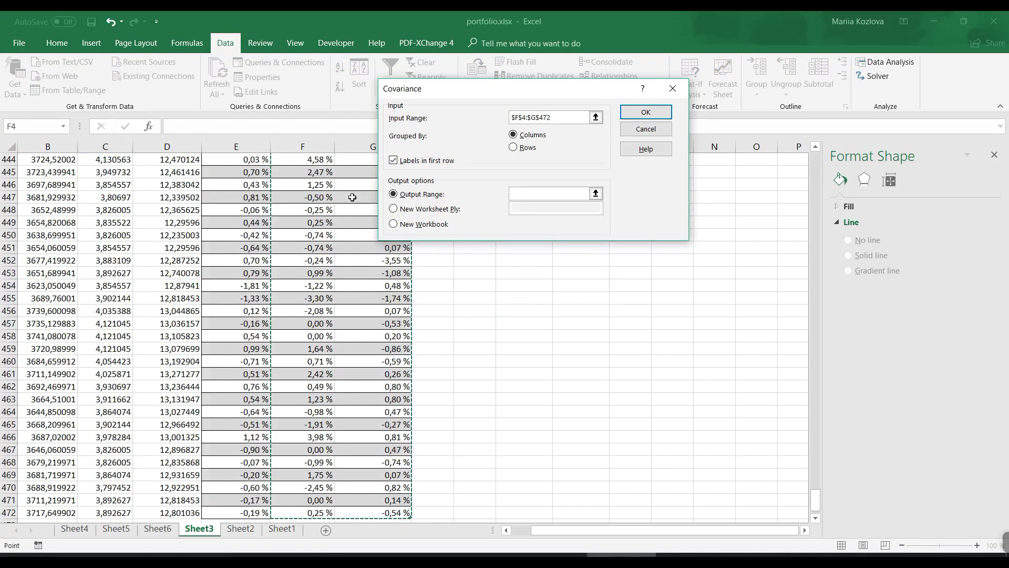
left_click(515, 195)
left_click_drag(814, 503, 816, 168)
left_click(489, 323)
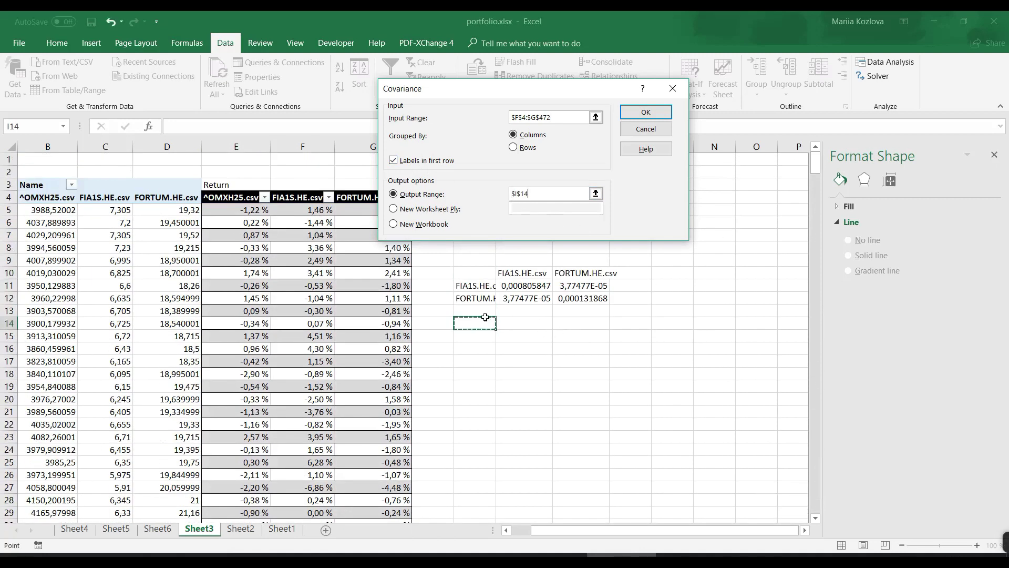
left_click(647, 112)
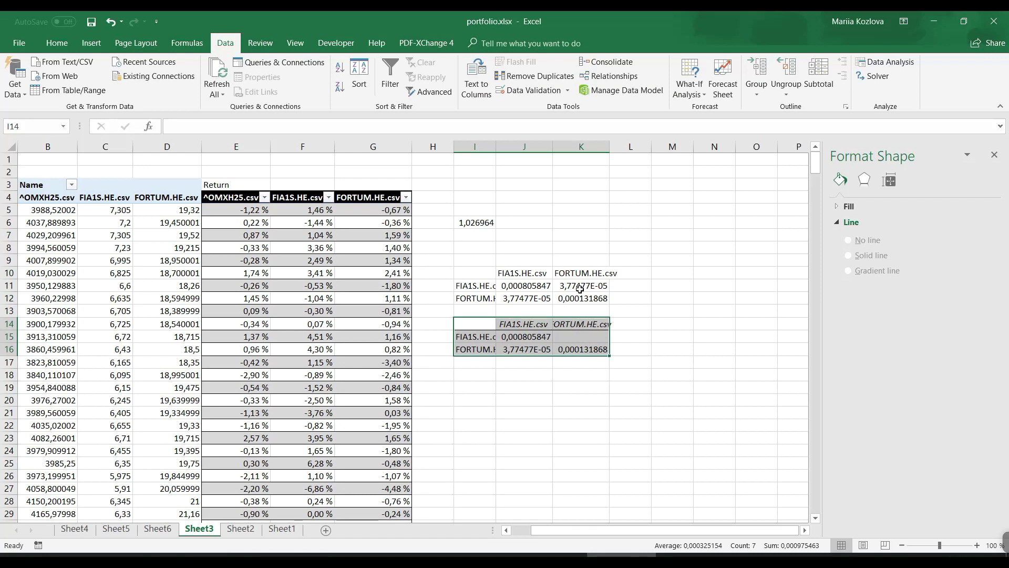
double_click(583, 337)
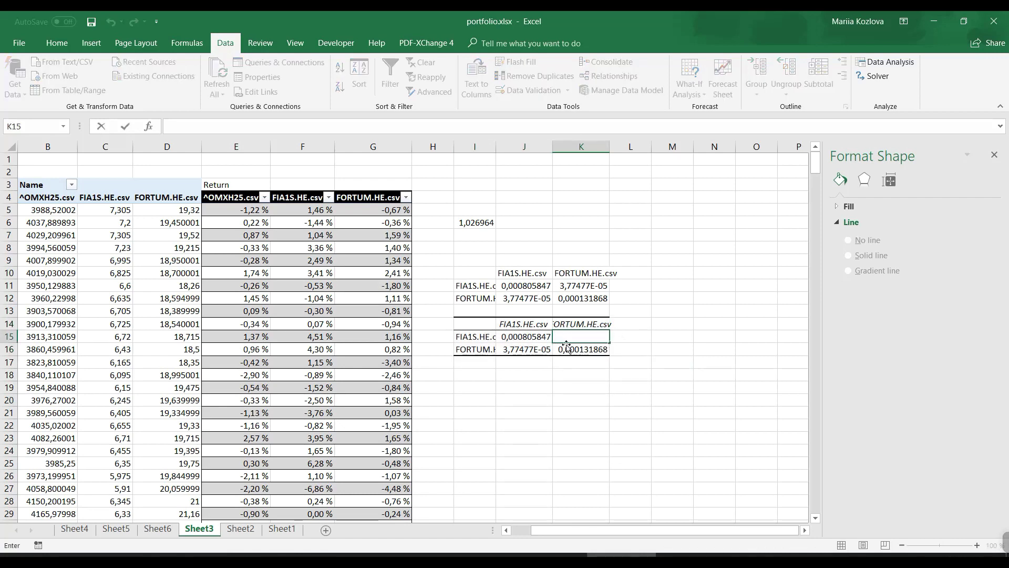
double_click(592, 287)
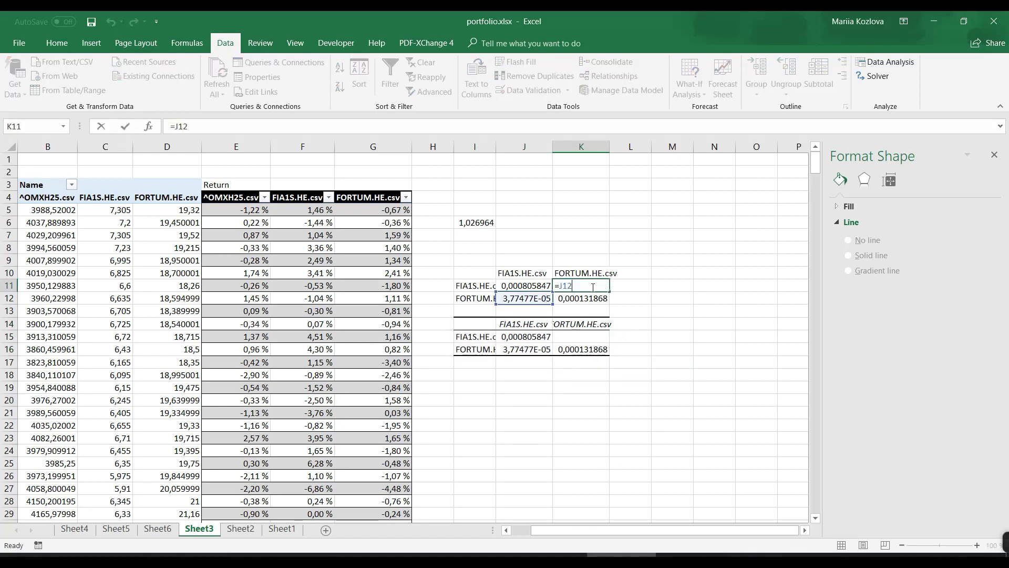
double_click(580, 339)
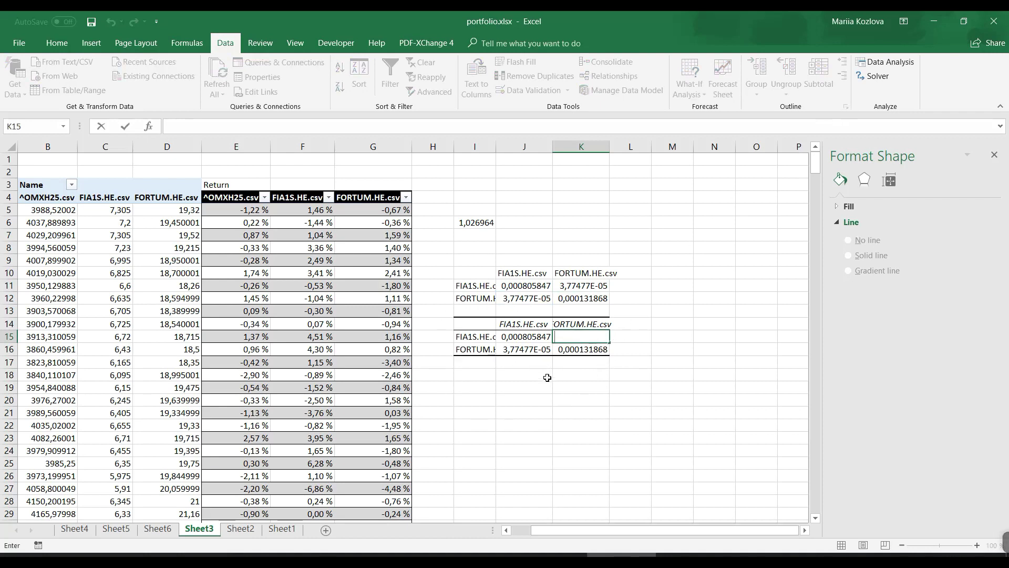
- Fill the blank K15 with =J16, showing the covariance 3,77477E-05
type("=")
left_click(540, 348)
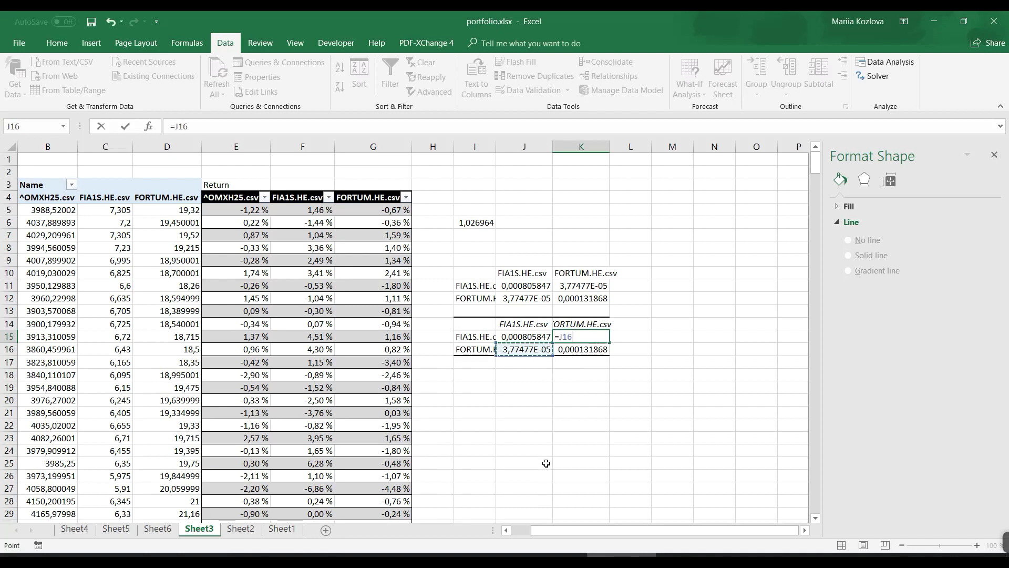
key("Return")
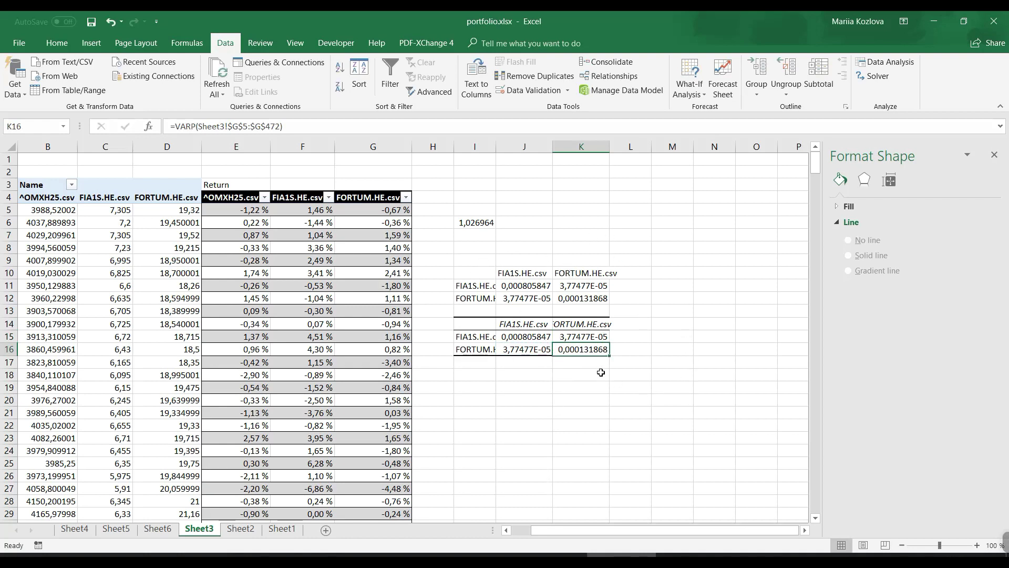
left_click(482, 374)
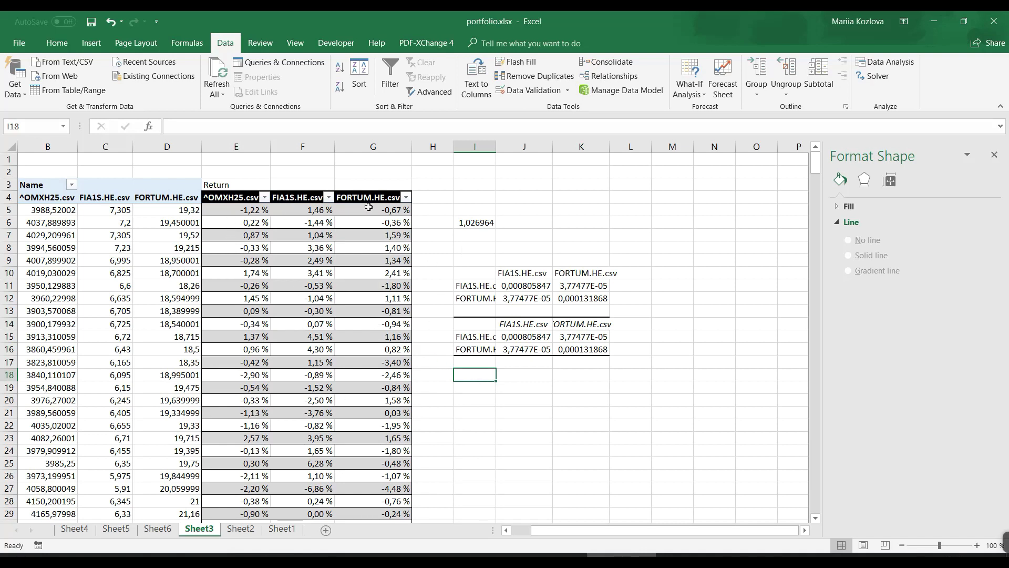
- Insert two blank columns in place of columns I:J
left_click_drag(465, 147, 510, 143)
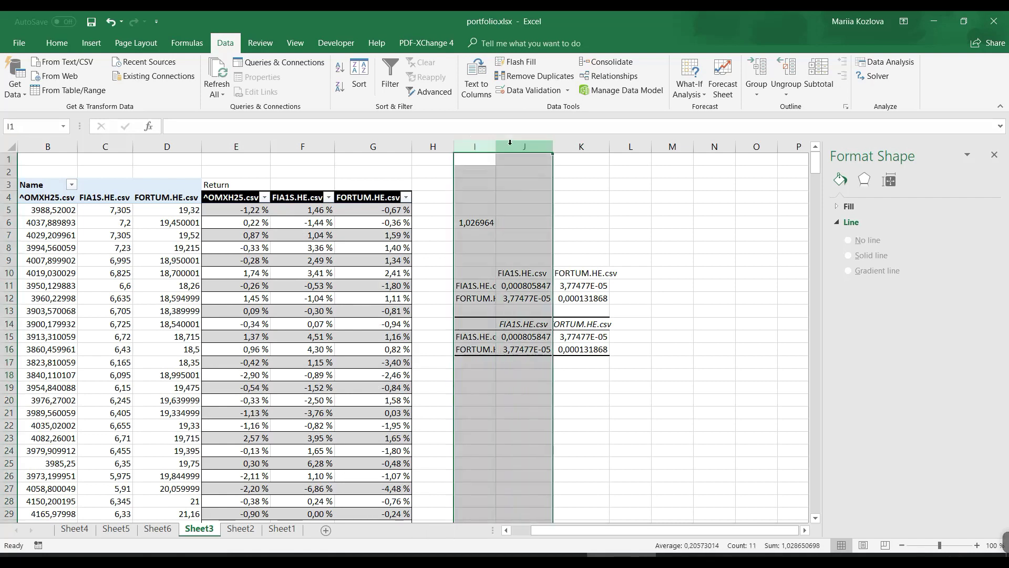
right_click(510, 142)
left_click(547, 236)
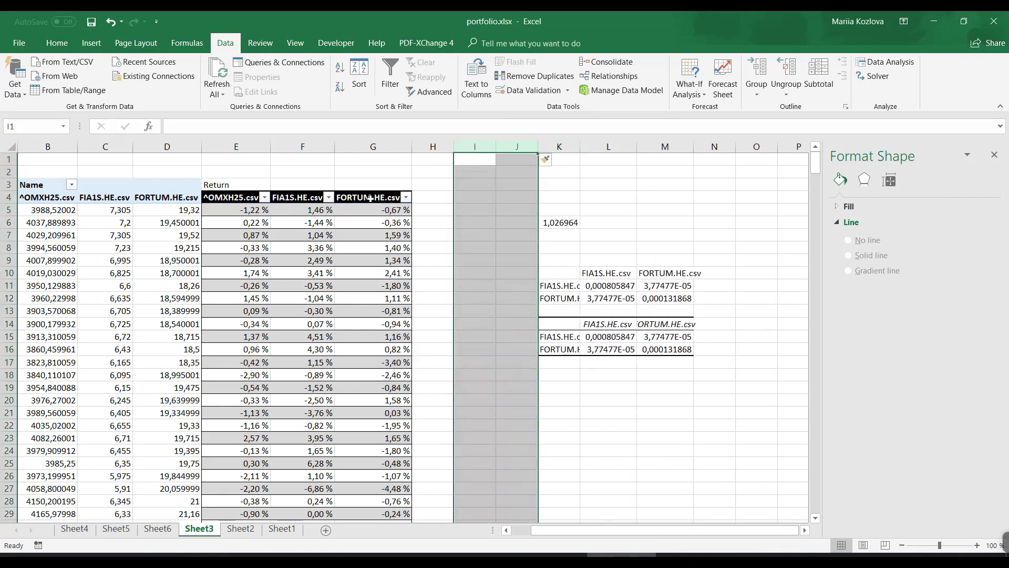
- Copy the return headers into H4:I4 and title H3 'Excessive return'
left_click_drag(305, 197, 366, 198)
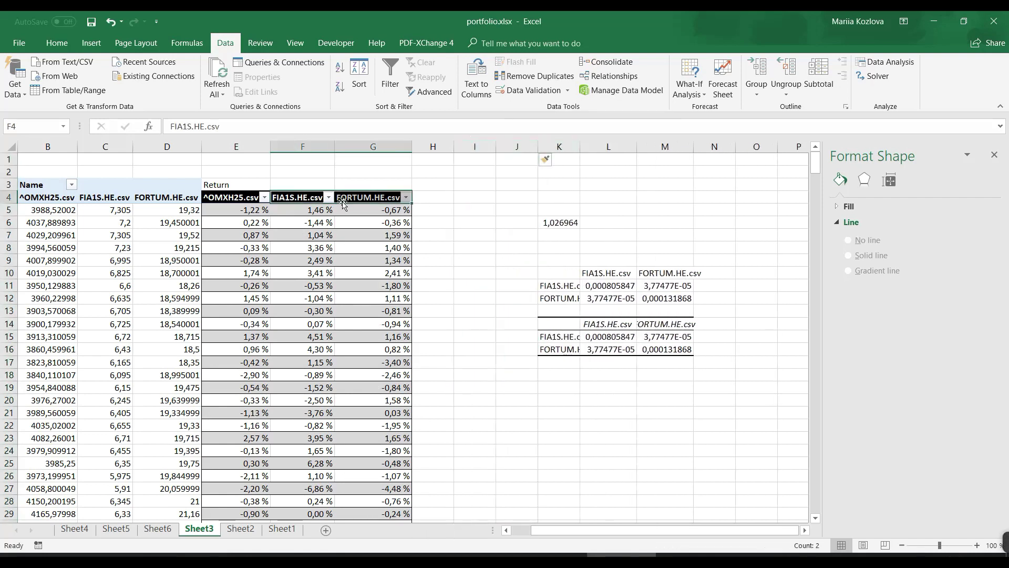
key("ctrl+c")
left_click(444, 200)
key("ctrl+v")
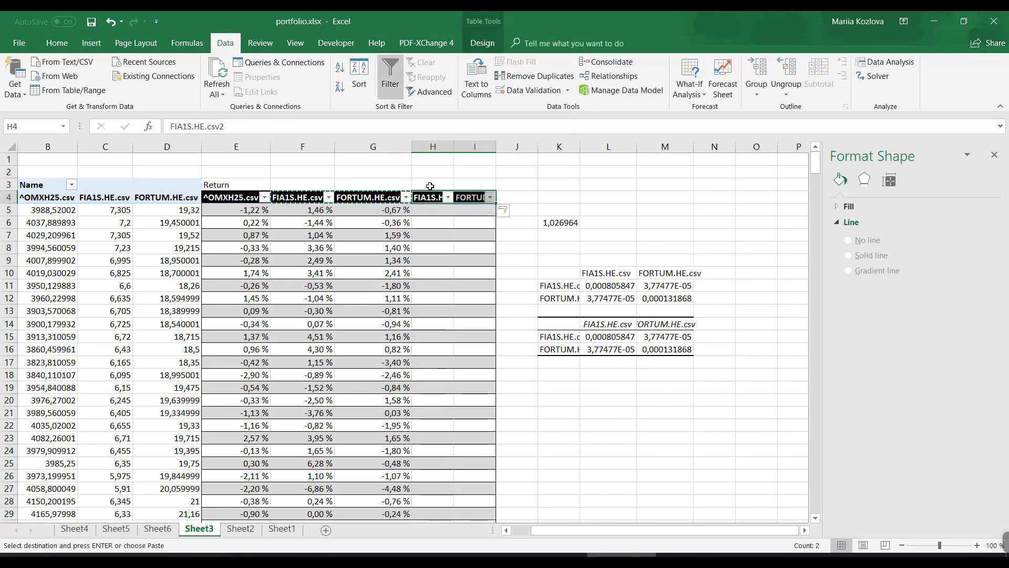
left_click(430, 185)
type("Exce")
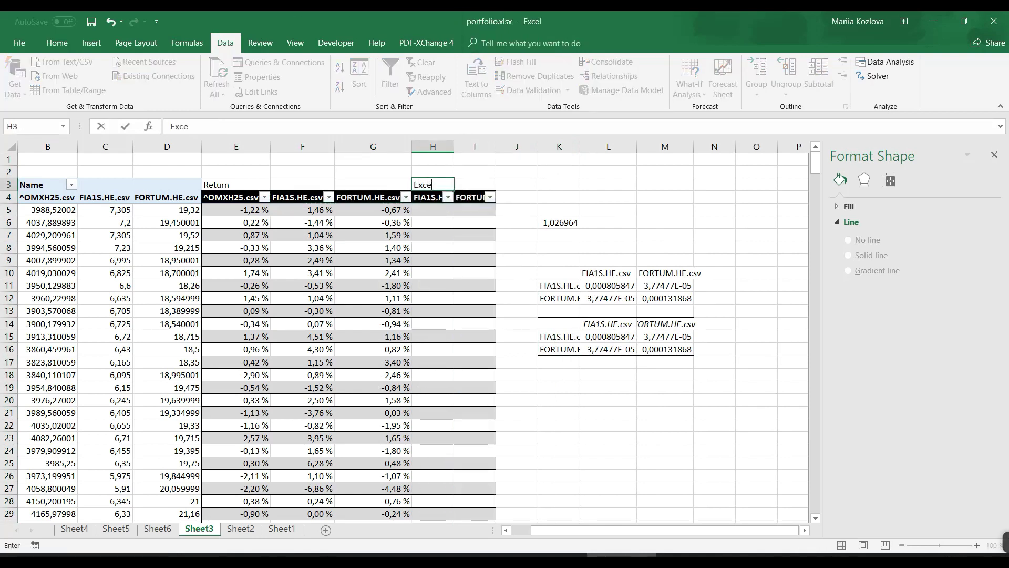
type("ssive retur")
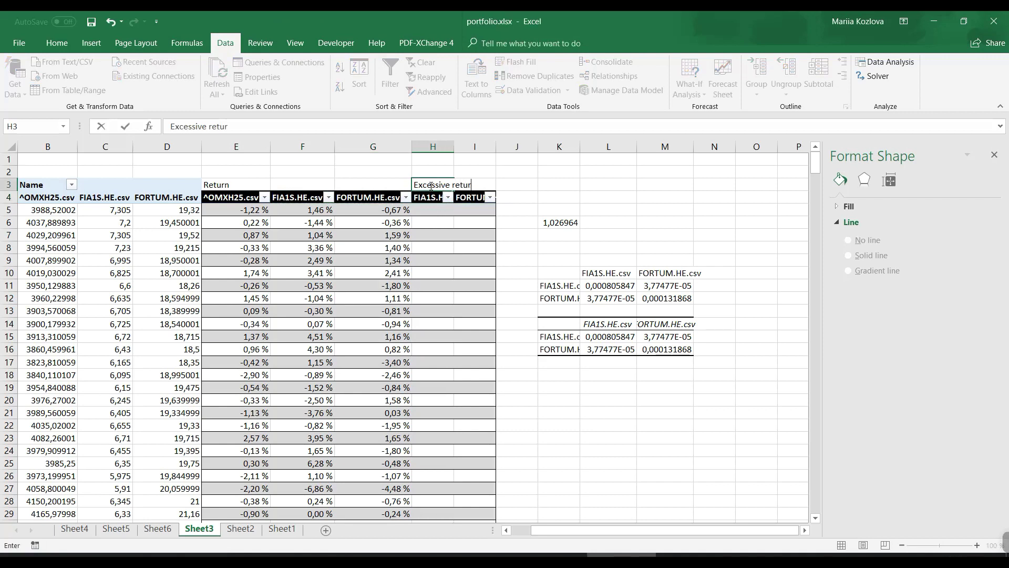
type("n")
key("Return")
key("Return")
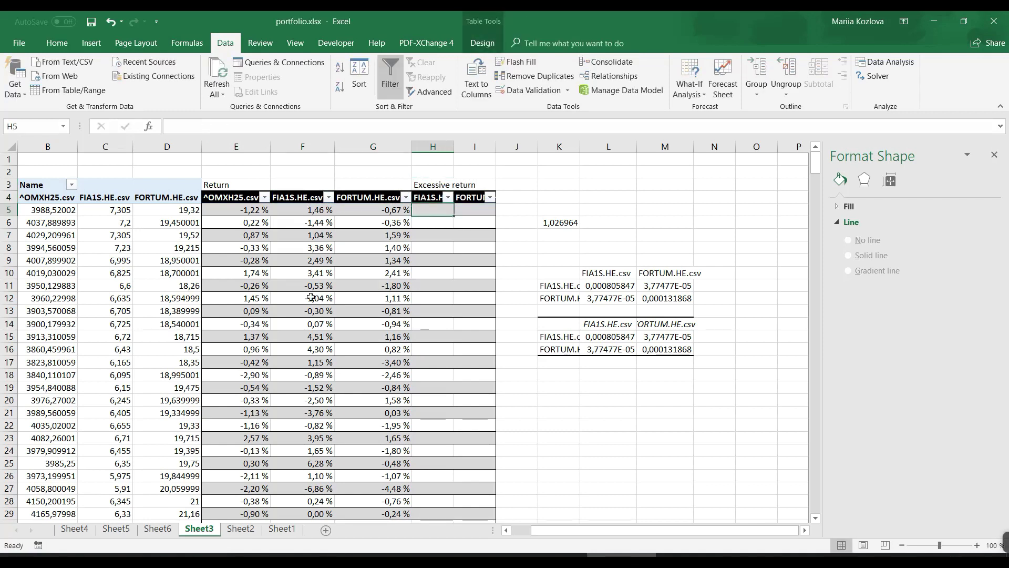
- Put =AVERAGE(Table4[FIA1S.HE.csv]) in F1 and fill it to G1 (0,001892285, 0,000902965)
left_click(305, 168)
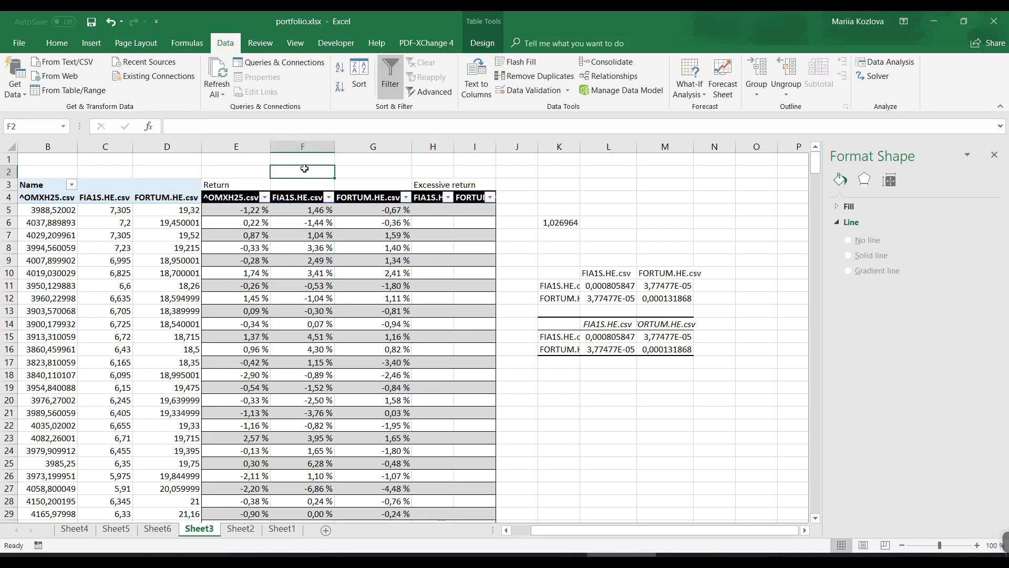
key("Up")
type("=aver")
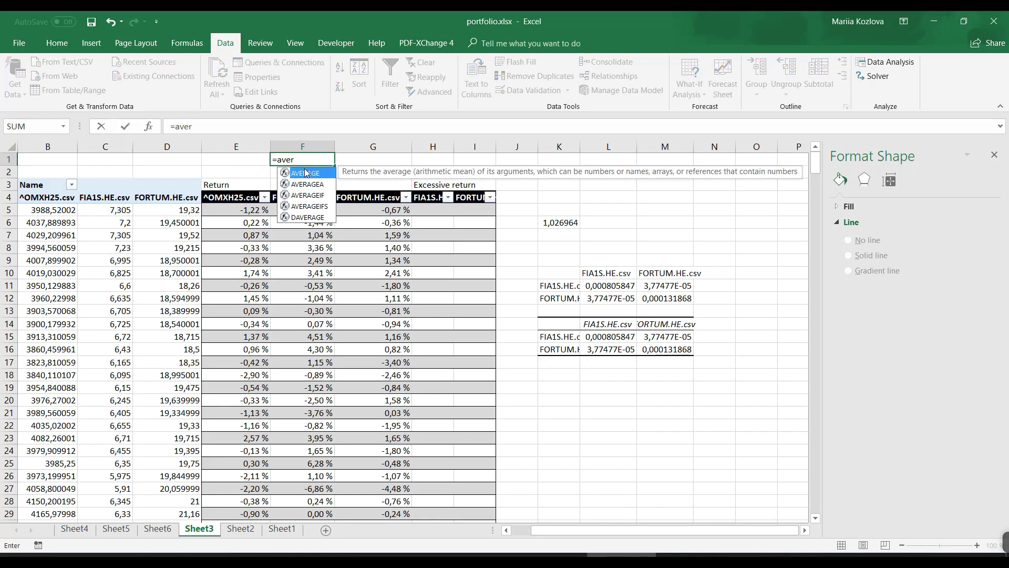
key("Tab")
left_click(297, 213)
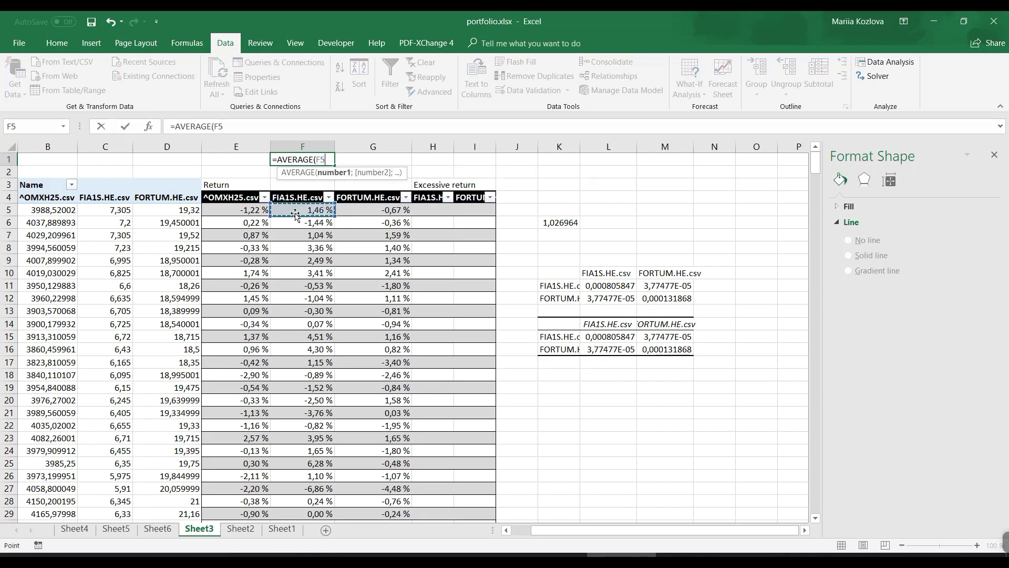
key("ctrl+shift+Down")
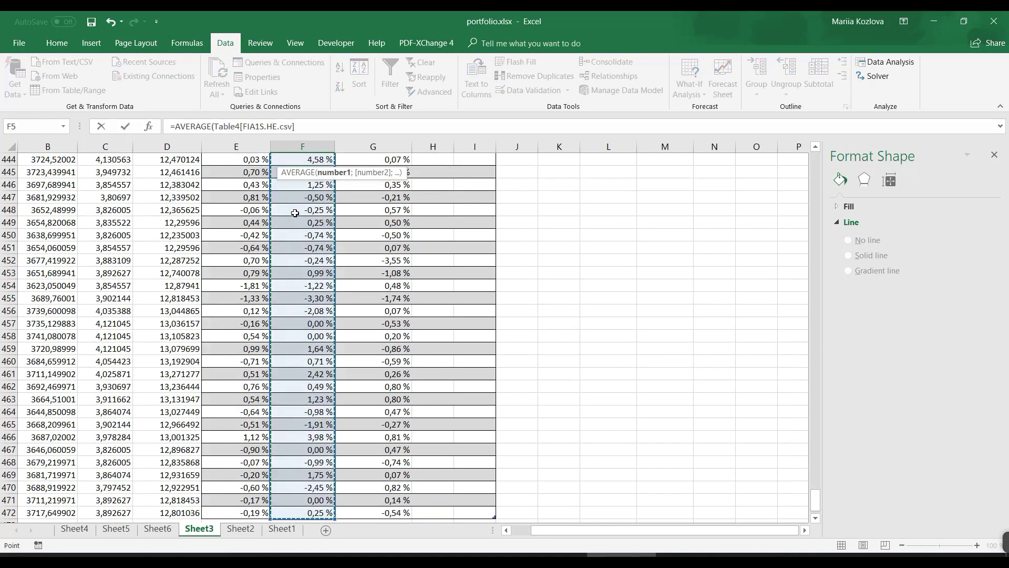
scroll(295, 213, "up", 20)
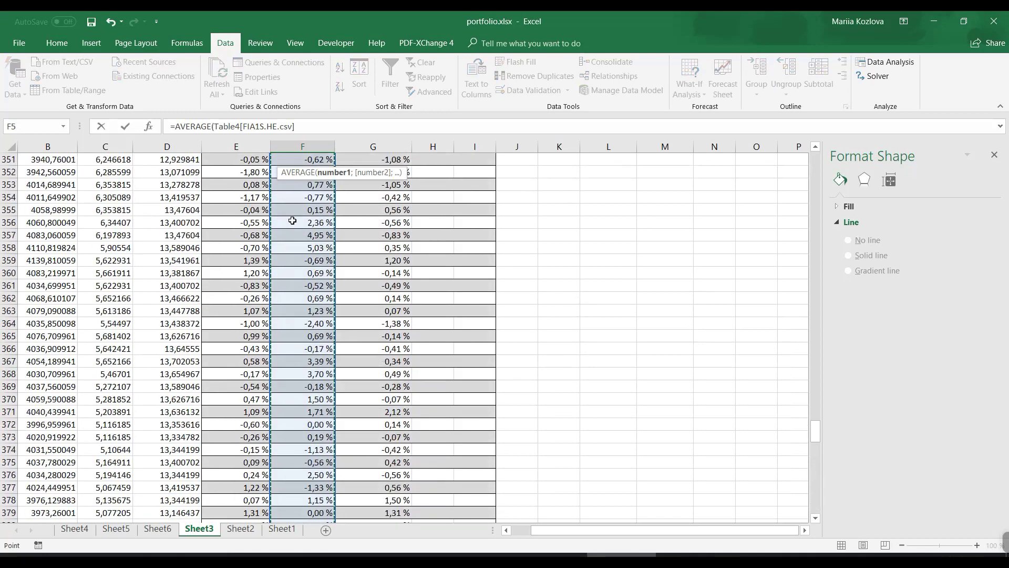
scroll(293, 221, "up", 6)
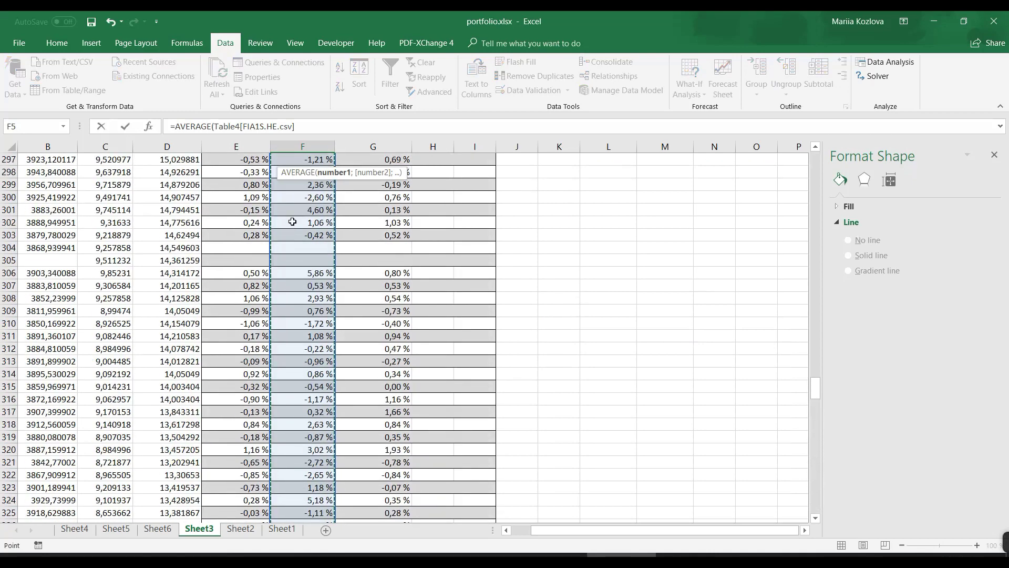
scroll(293, 222, "up", 20)
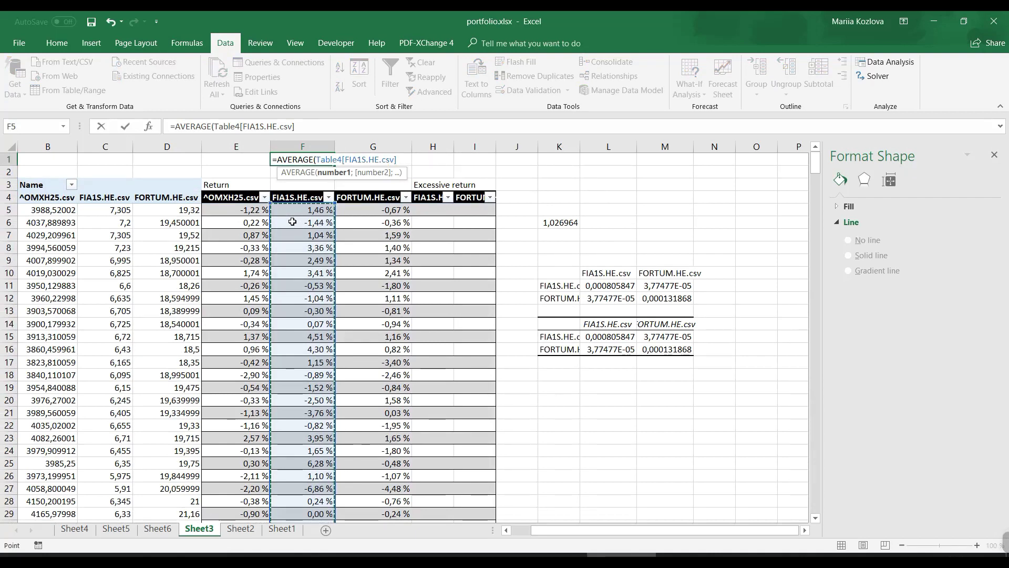
key("Return")
left_click(298, 158)
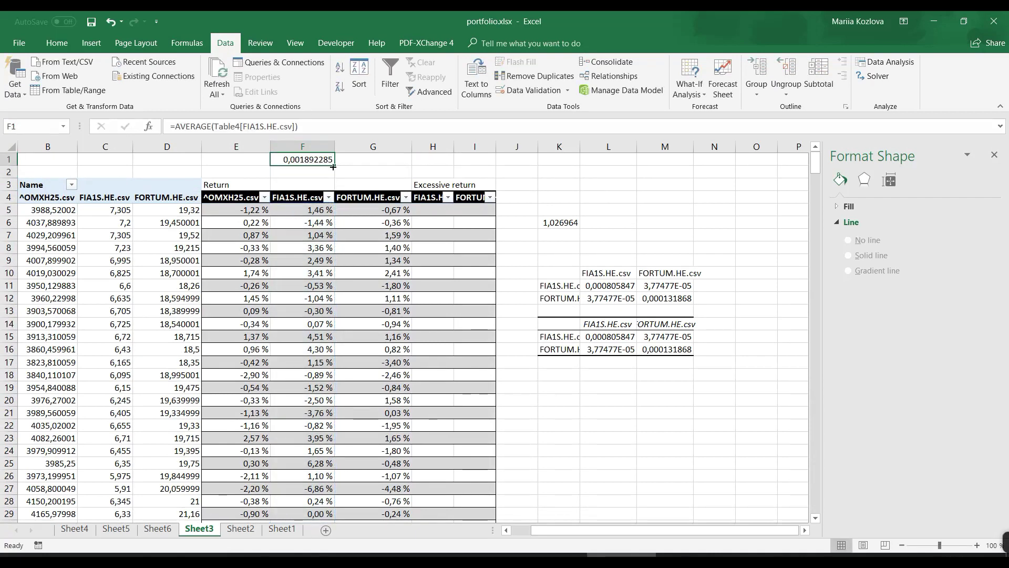
left_click_drag(334, 165, 388, 185)
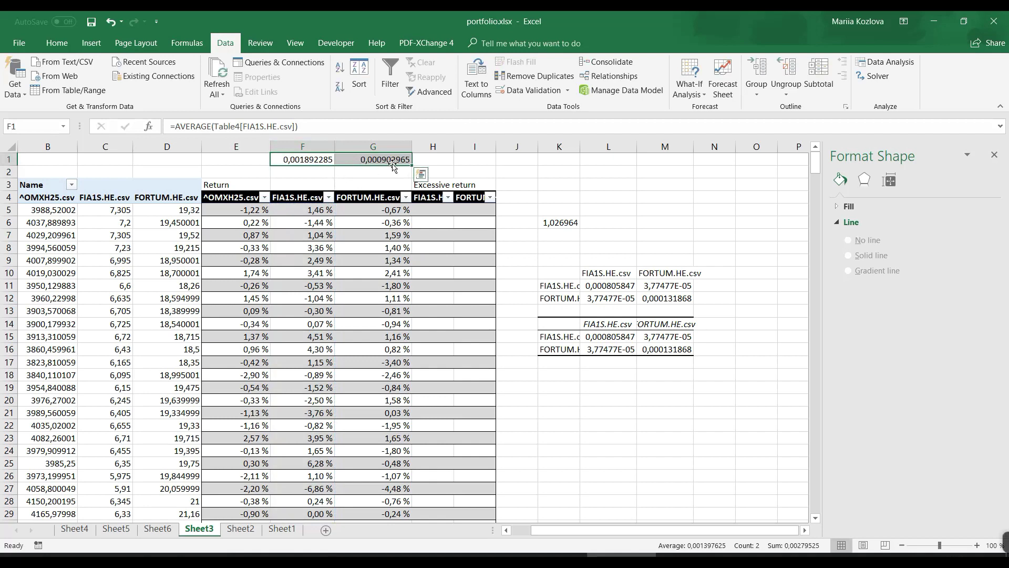
- Enter =F5-$F$1 in H5 for the FIA1S excess return column
left_click(436, 212)
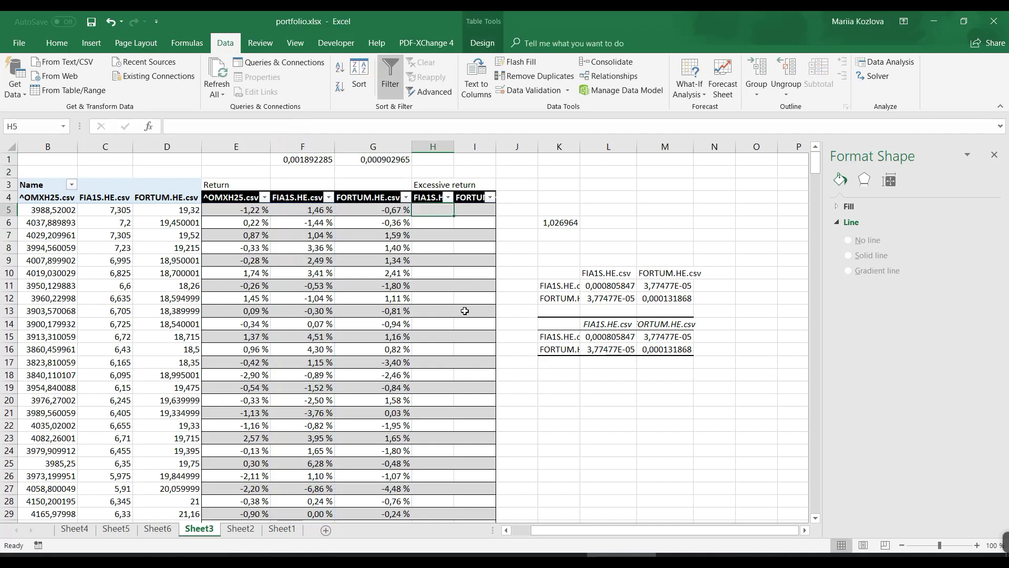
type("=")
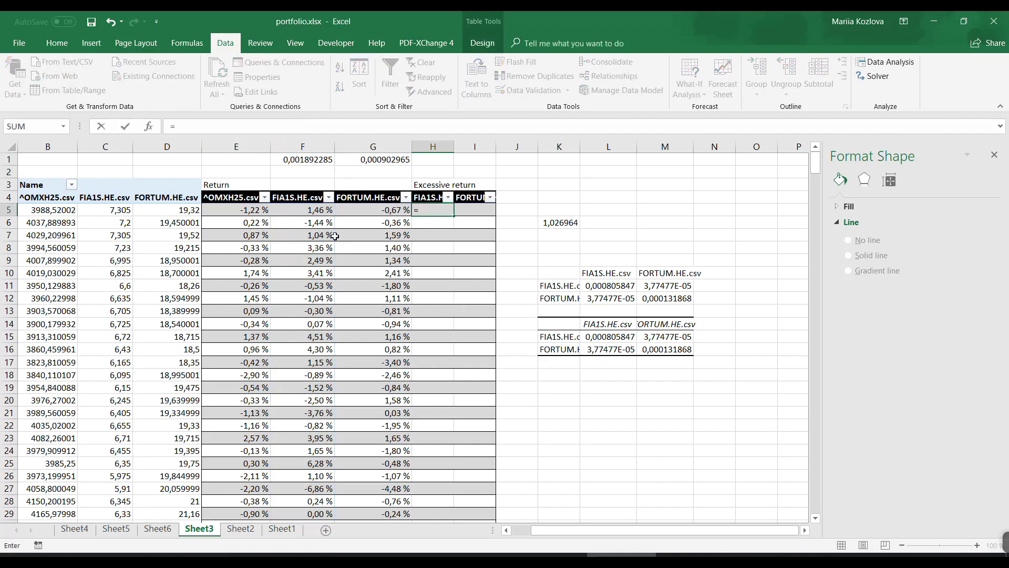
left_click(307, 211)
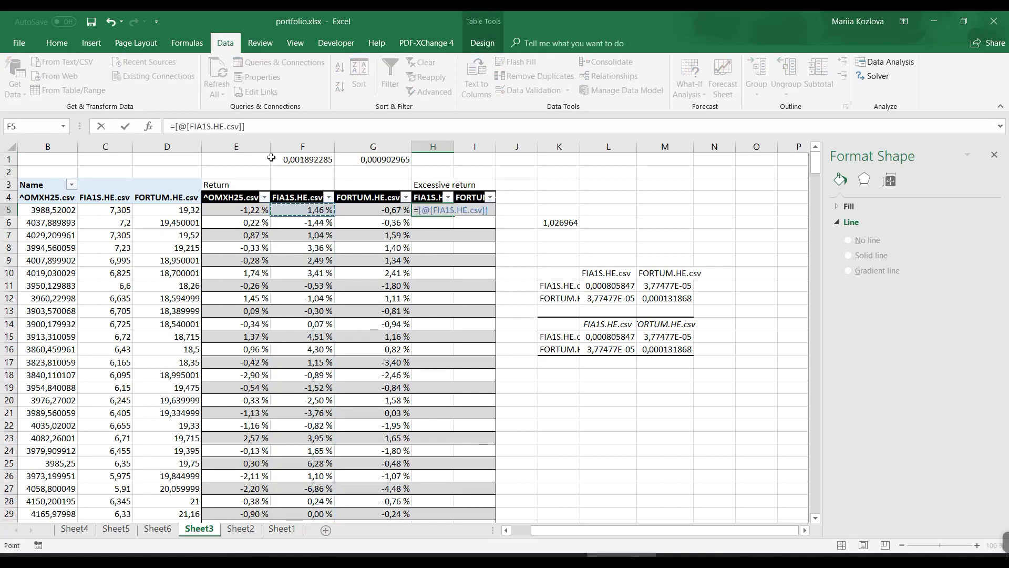
left_click_drag(214, 118, 176, 125)
key("BackSpace")
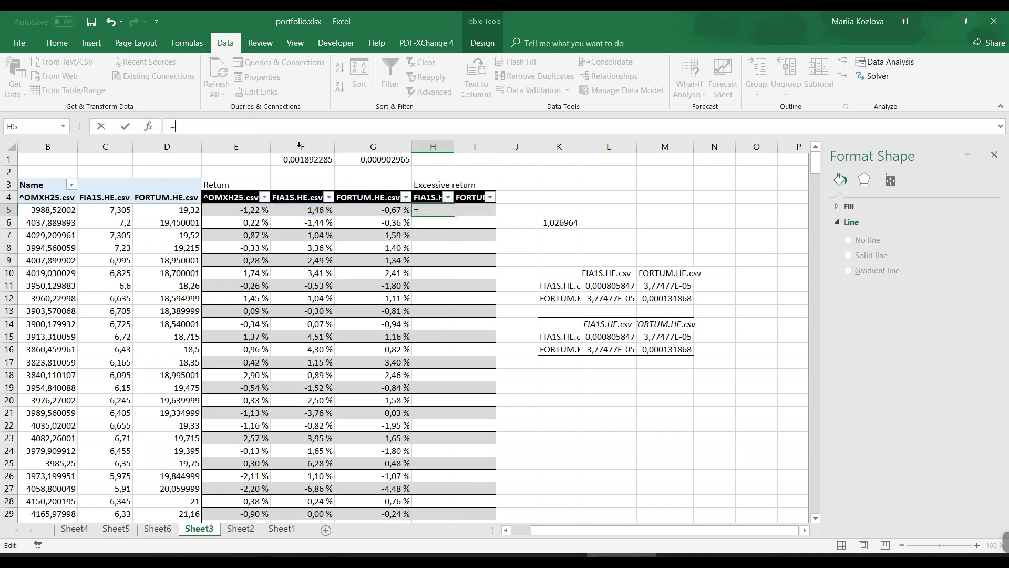
type("F5")
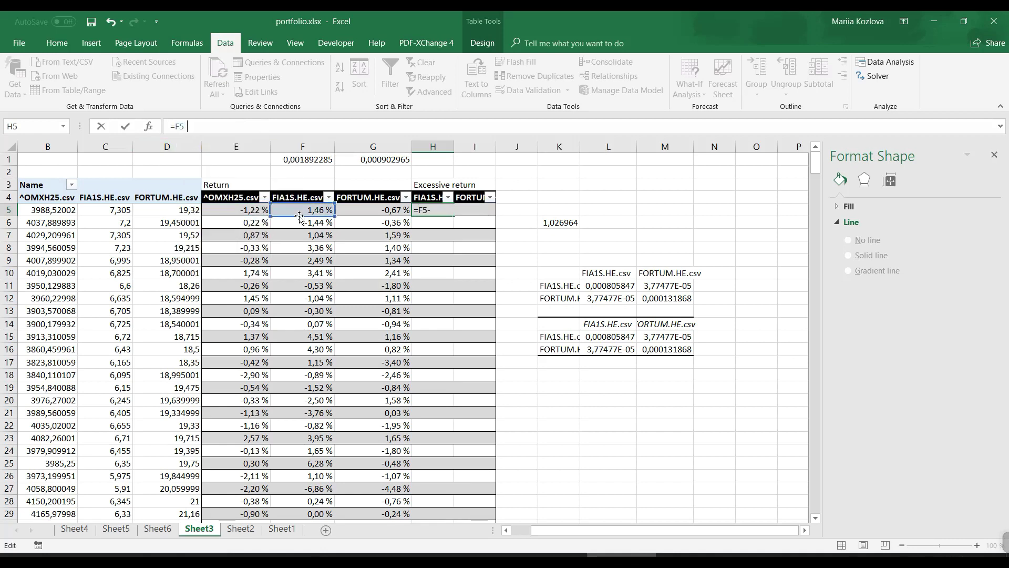
type("-")
left_click(295, 159)
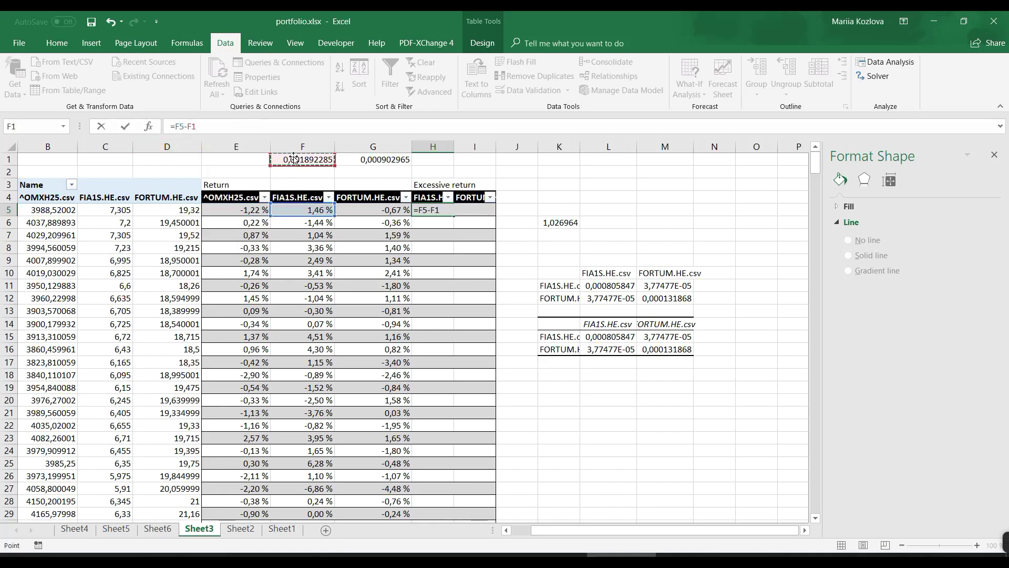
key("F4")
key("Tab")
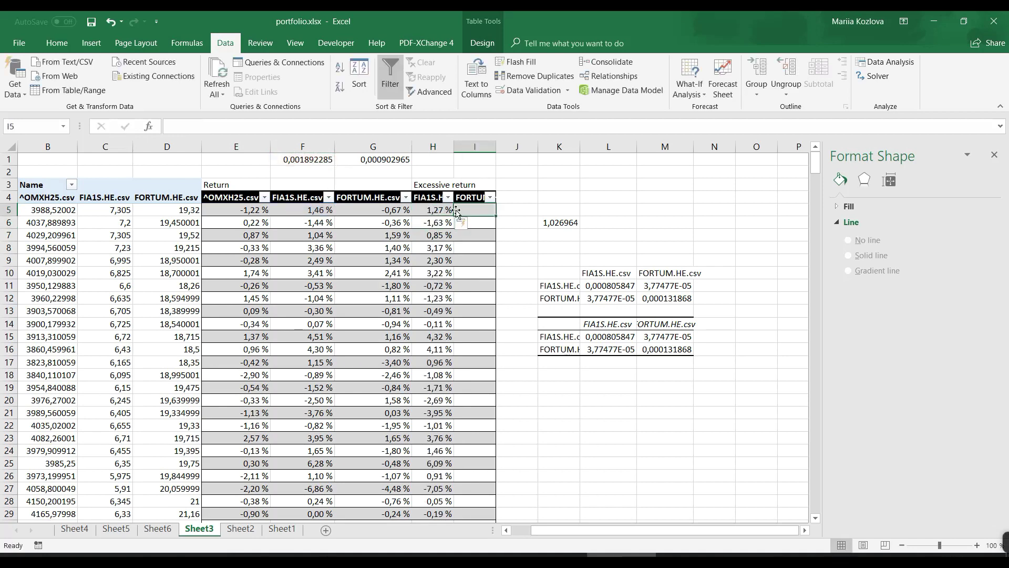
- Enter =G5-$G$1 in I5 for the FORTUM excess return column
type("=")
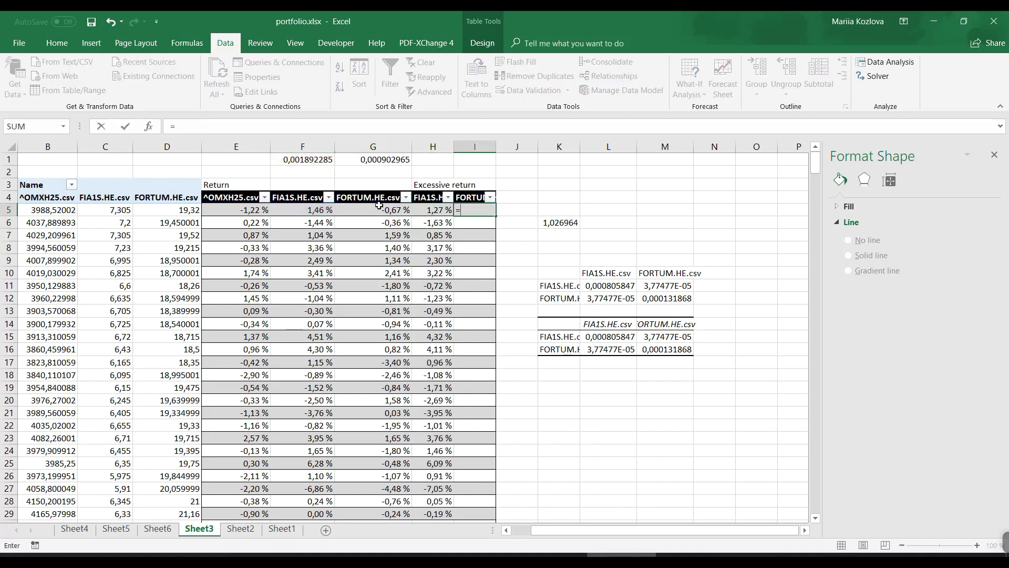
left_click(380, 208)
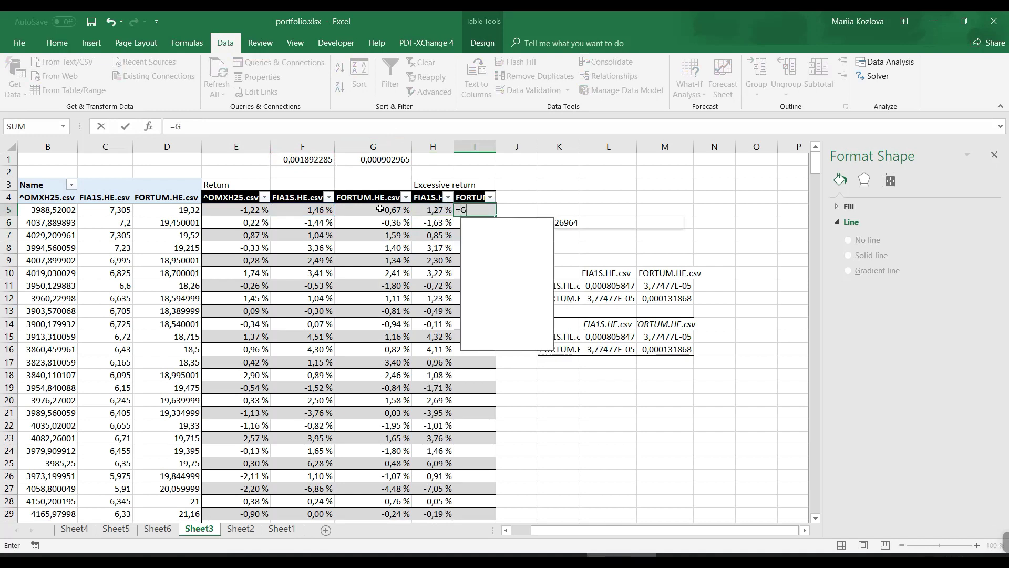
type("-")
left_click(384, 159)
key("F5")
key("Return")
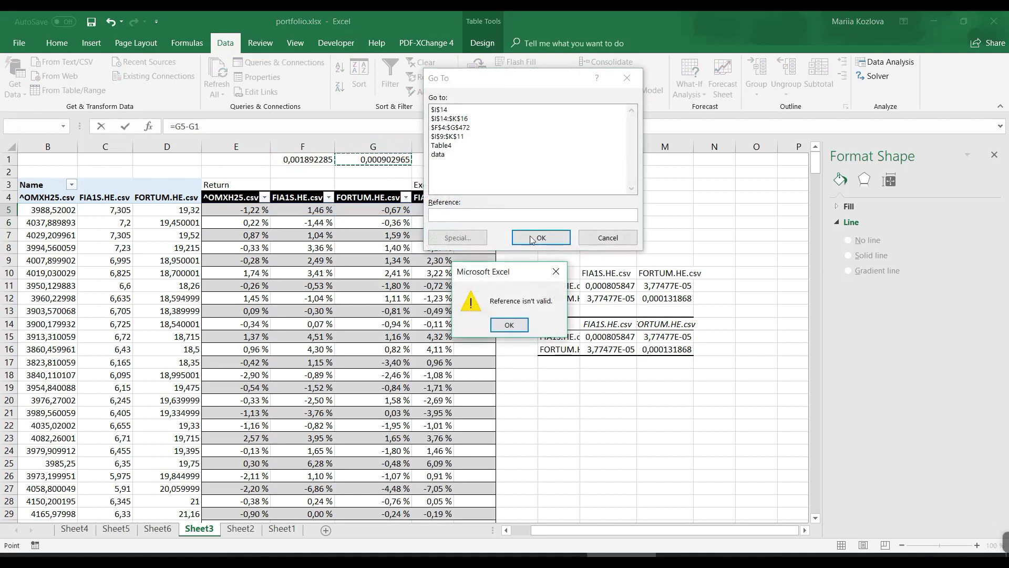
key("Return")
left_click(608, 238)
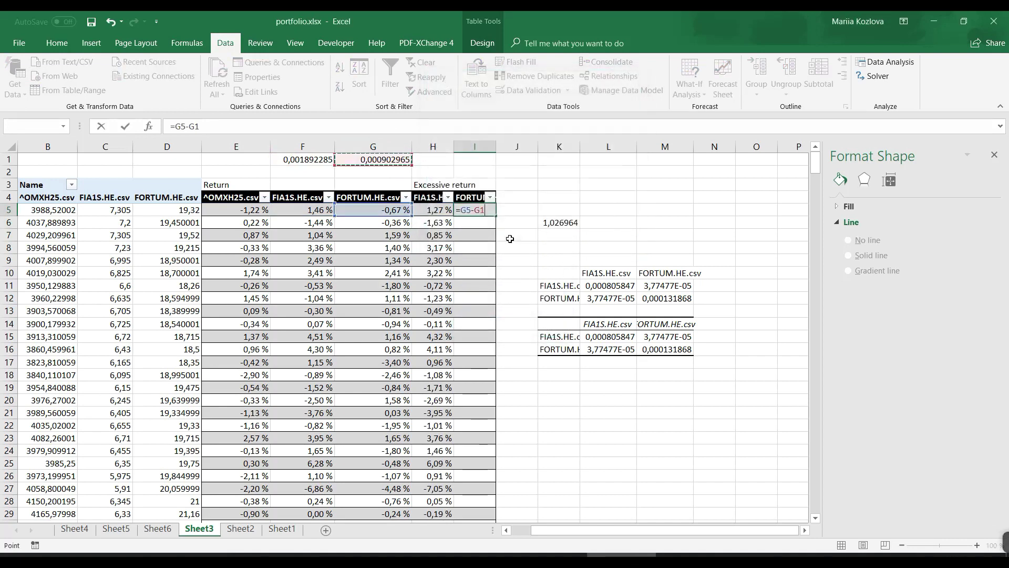
key("F4")
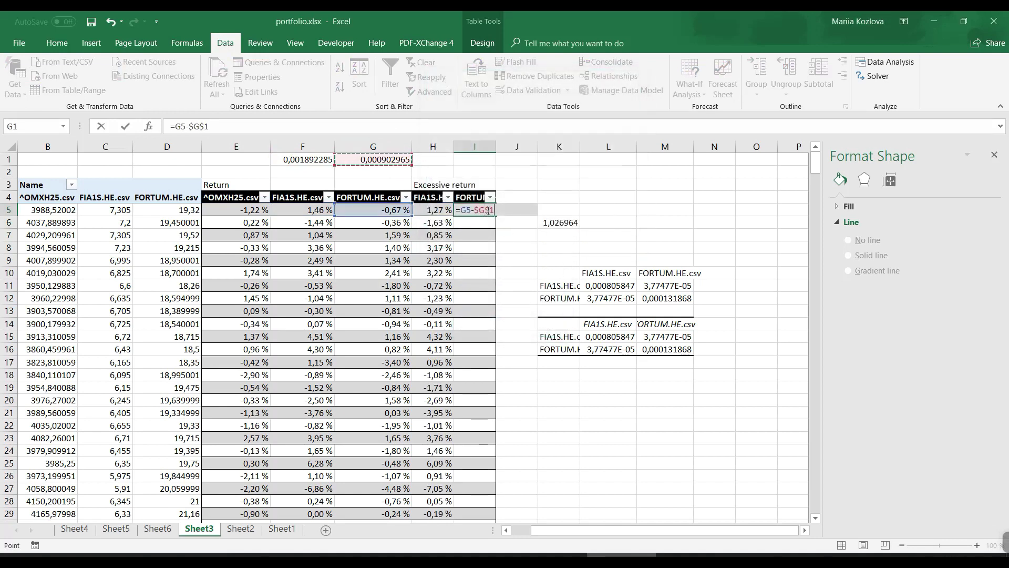
key("ctrl+Return")
key("Return")
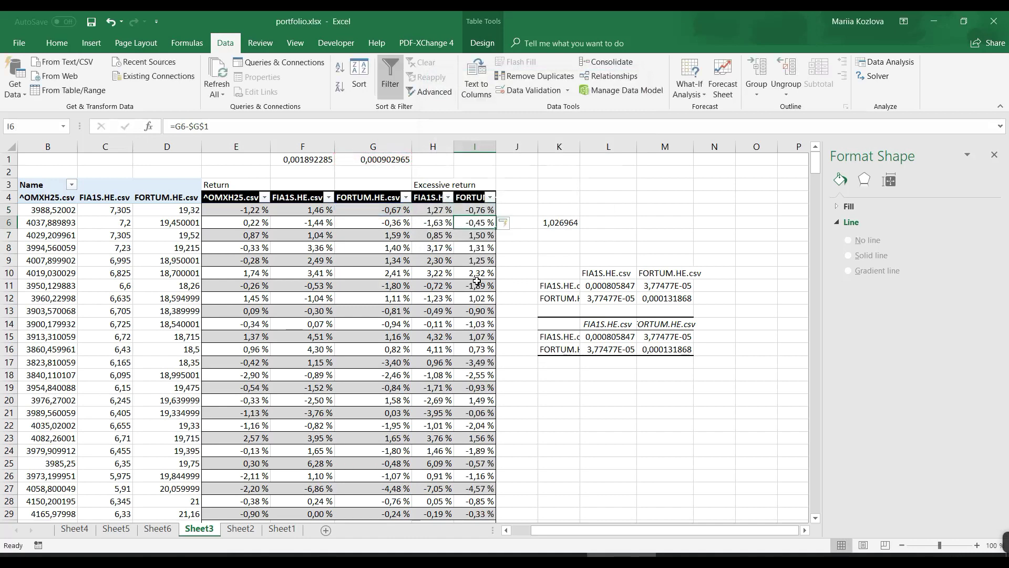
- Check that the excess return columns fill down to the table's last row
scroll(474, 306, "down", 20)
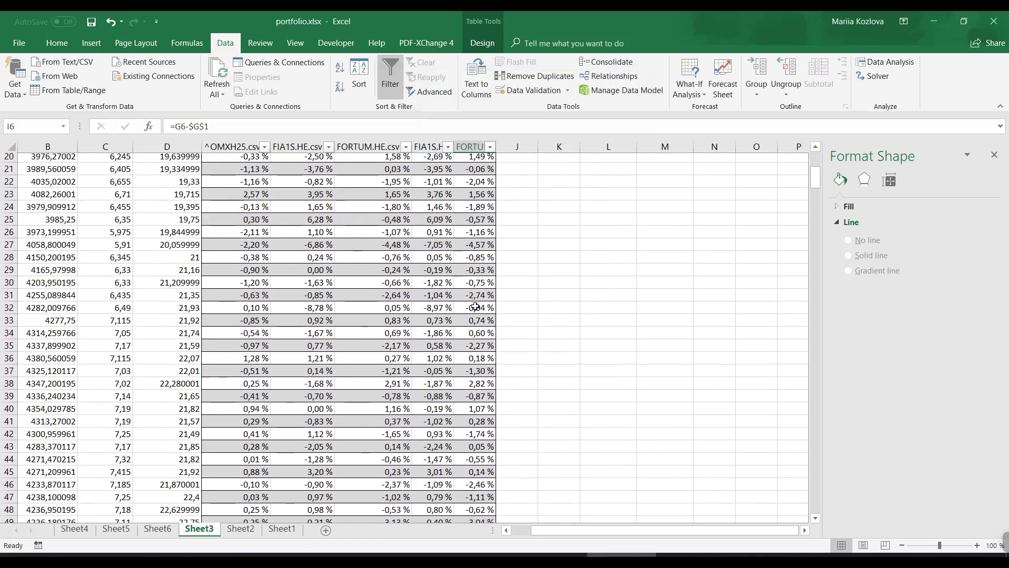
scroll(474, 306, "down", 20)
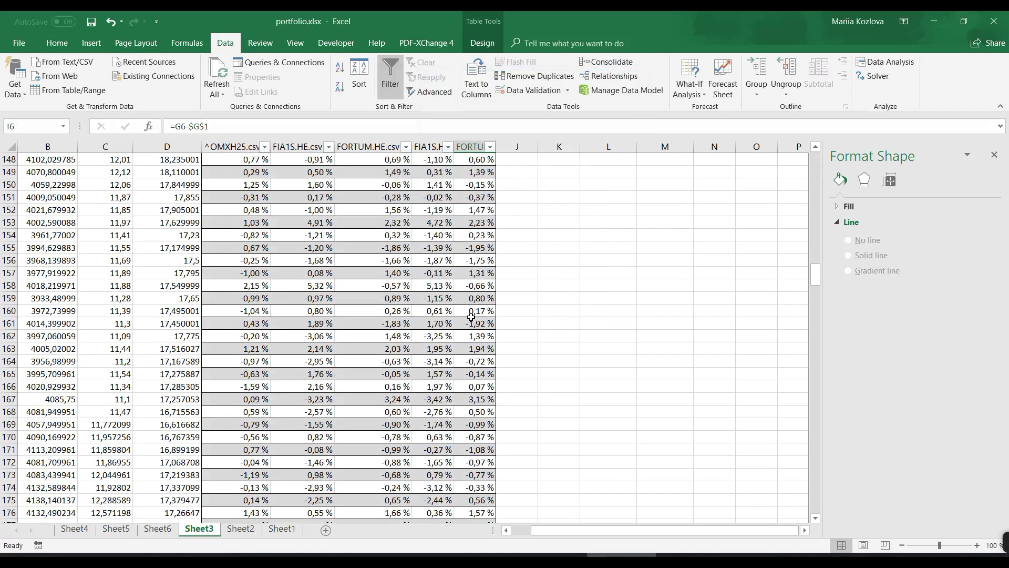
left_click(469, 347)
key("ctrl+Down")
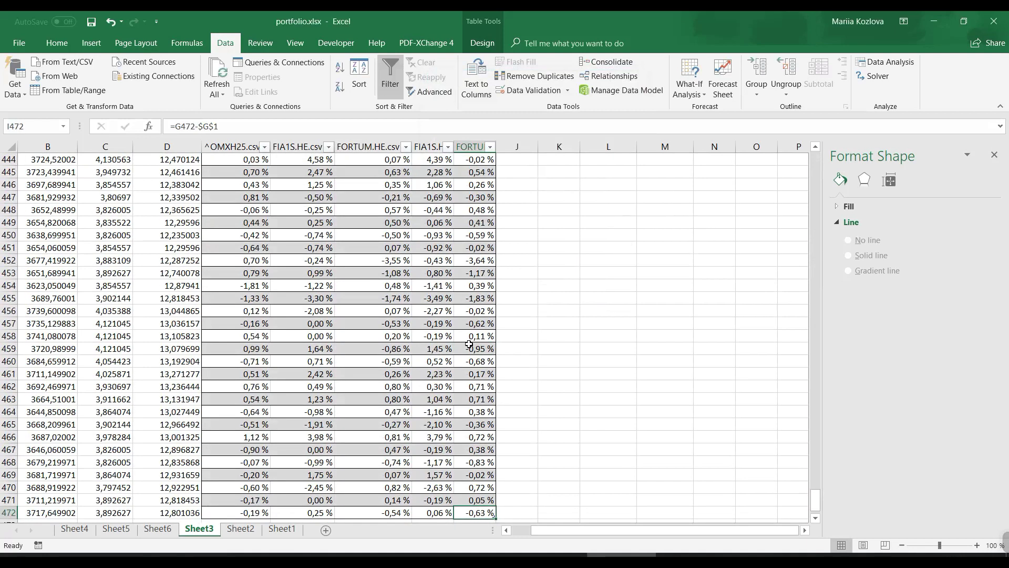
key("Down")
key("Up")
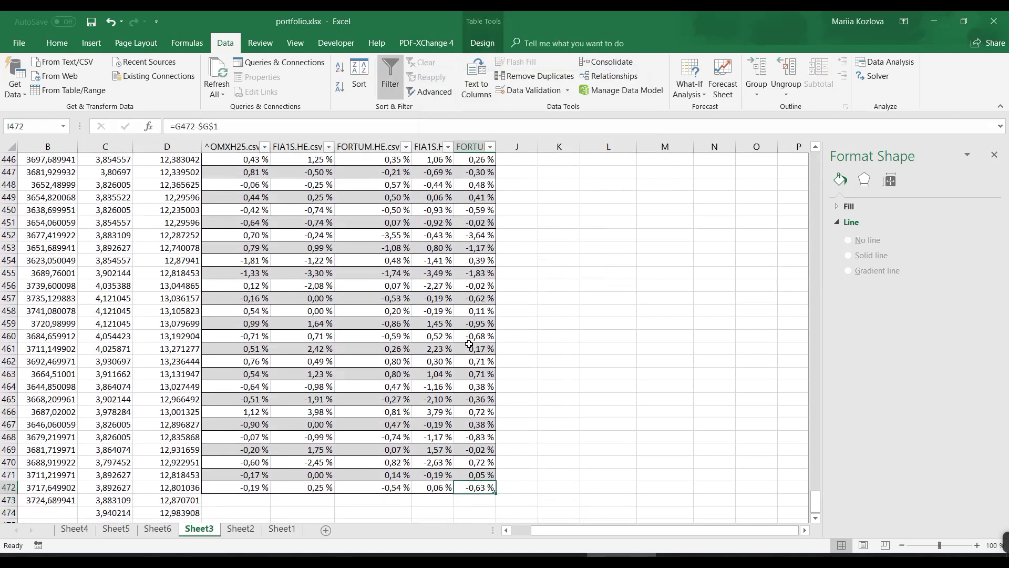
key("ctrl+Up")
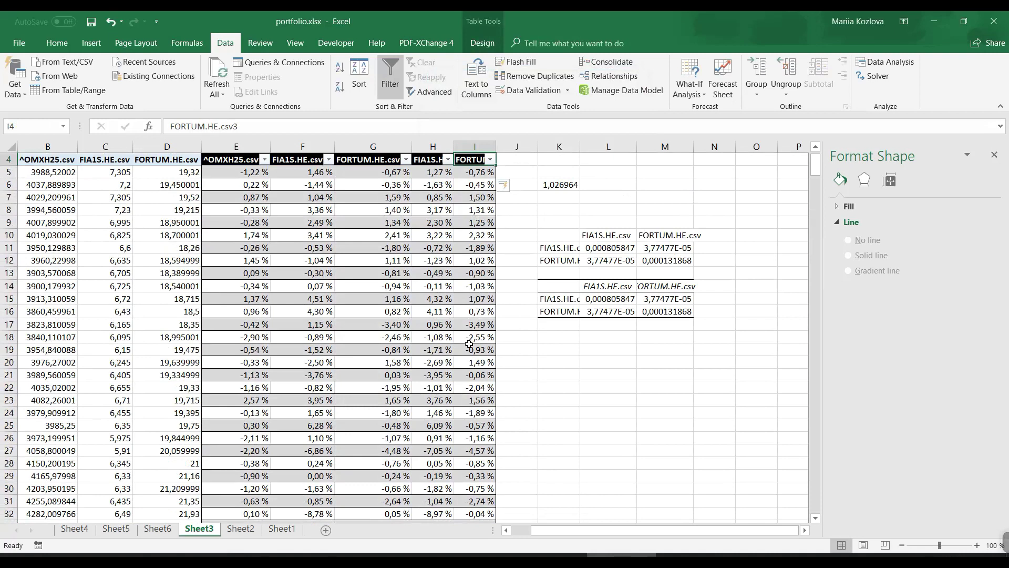
scroll(469, 344, "down", 20)
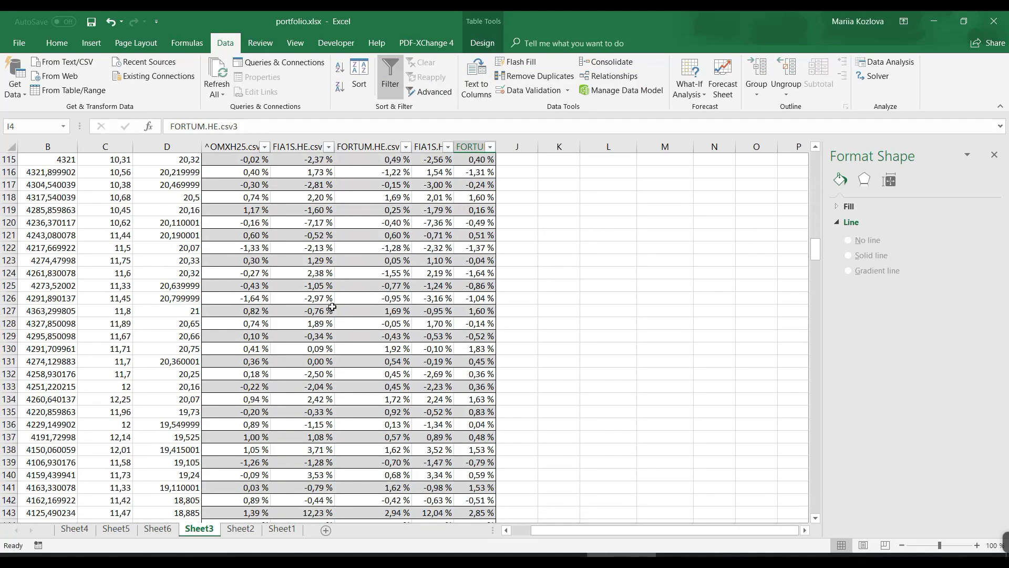
left_click(355, 312)
key("ctrl+Down")
key("ctrl+Down")
key("ctrl+Down")
key("Up")
key("Up")
key("Up")
key("Right")
key("Right")
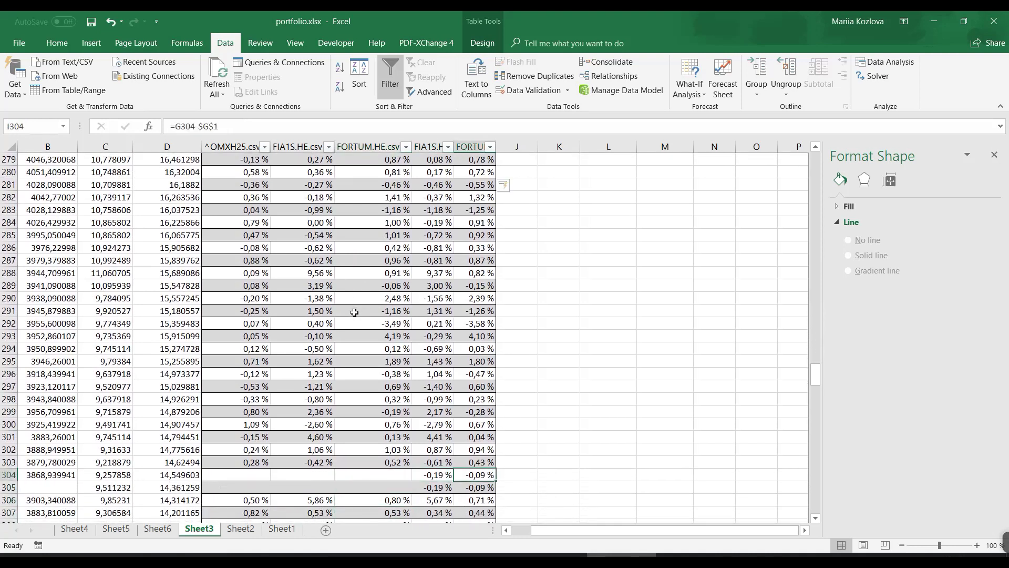
key("ctrl+Up")
key("ctrl+Up")
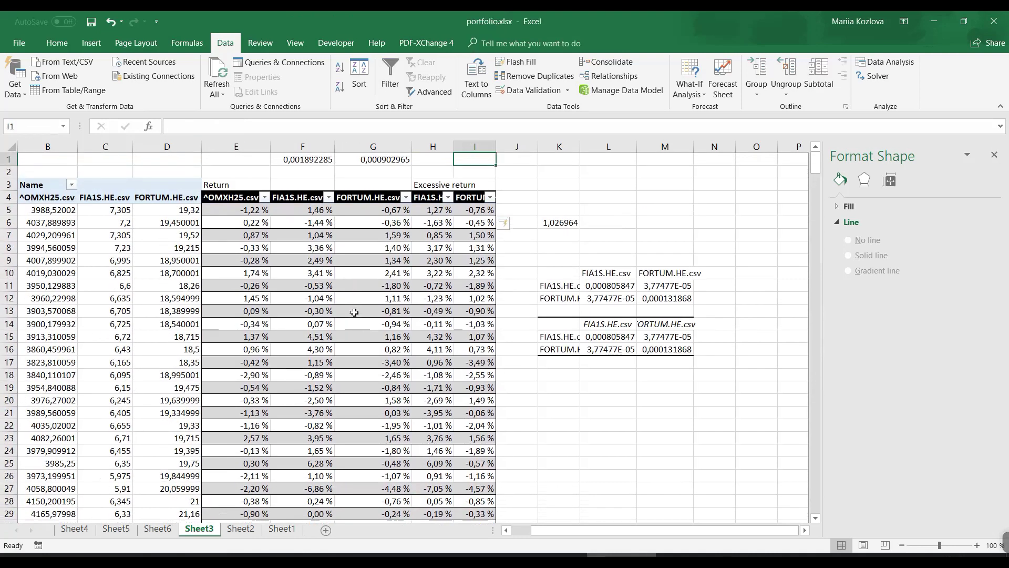
- Copy the covariance table to K18 and clear its values in L19:M20
left_click_drag(568, 325, 678, 349)
key("ctrl+c")
left_click(562, 374)
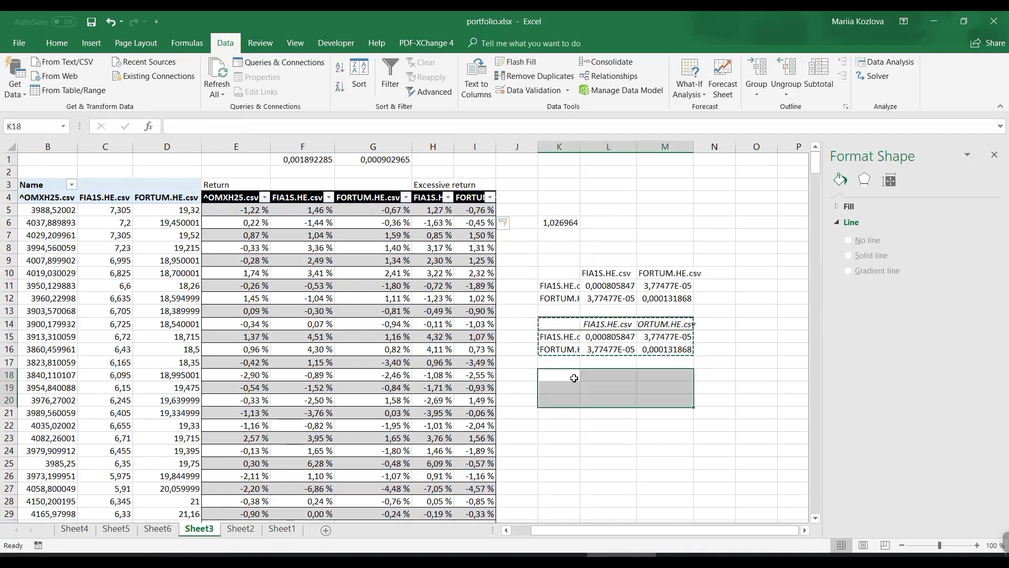
key("ctrl+v")
left_click_drag(607, 388, 649, 406)
key("Delete")
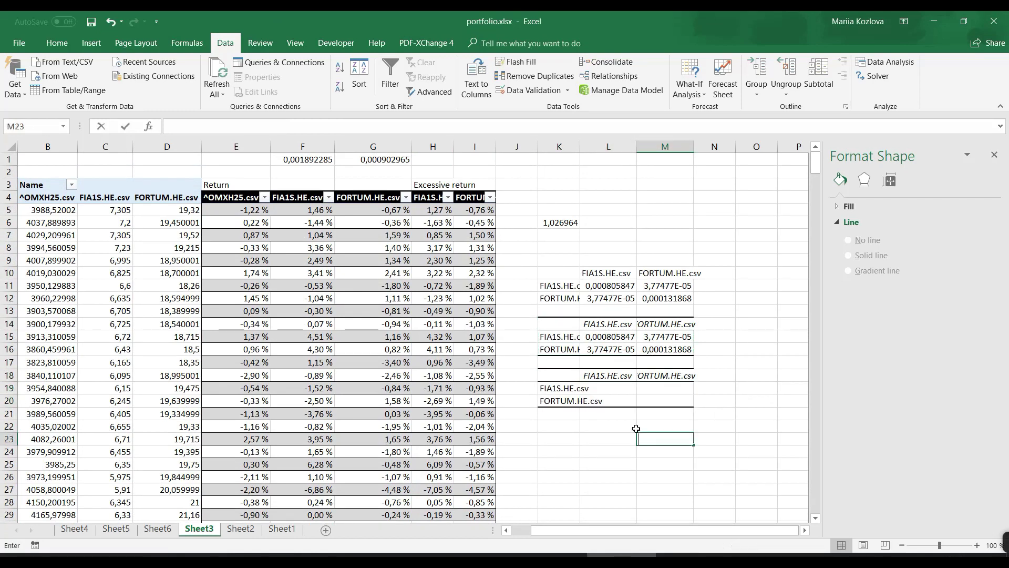
- Select L19:M20 and begin an MMULT formula
double_click(609, 388)
left_click(662, 404)
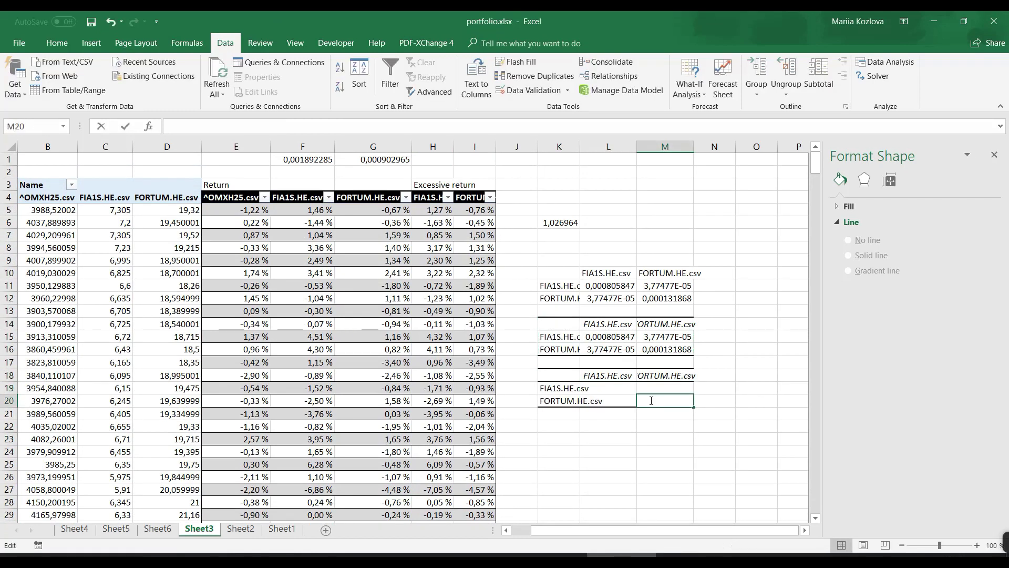
left_click_drag(605, 390, 641, 401)
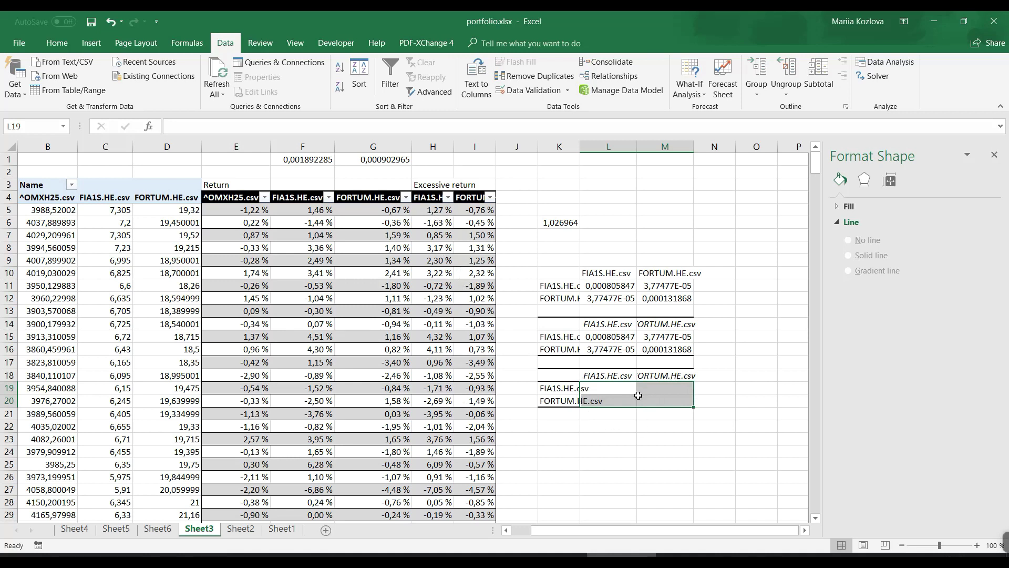
type("=")
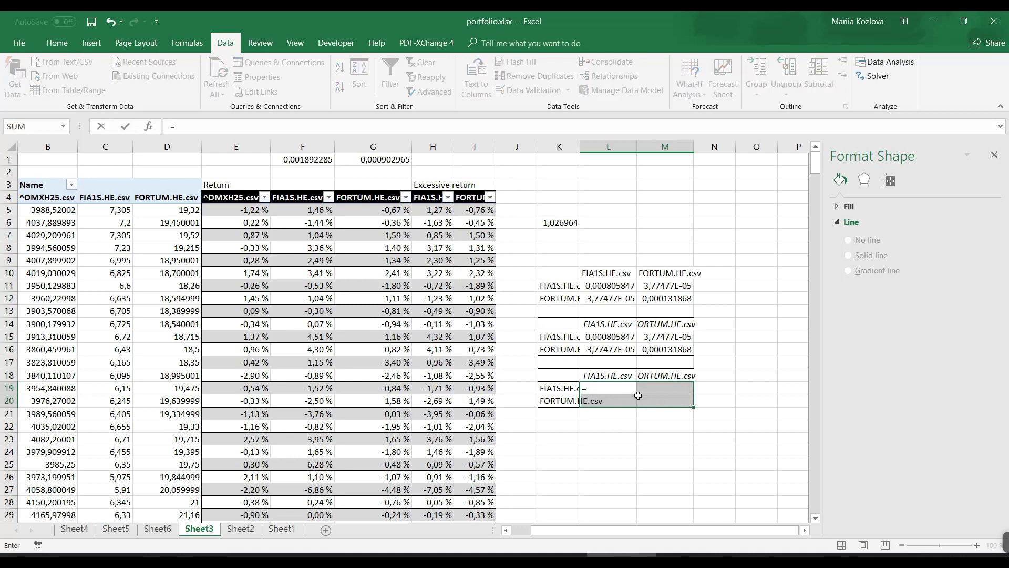
type("mmult")
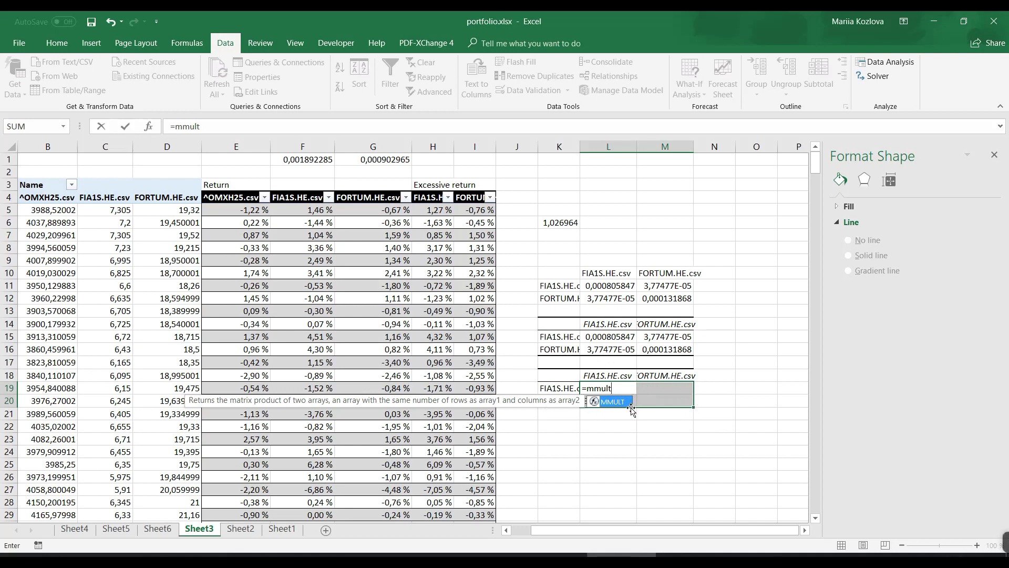
- Begin the L19 formula as MMULT(TRANSPOSE(H5:I472); using all excess returns
double_click(630, 405)
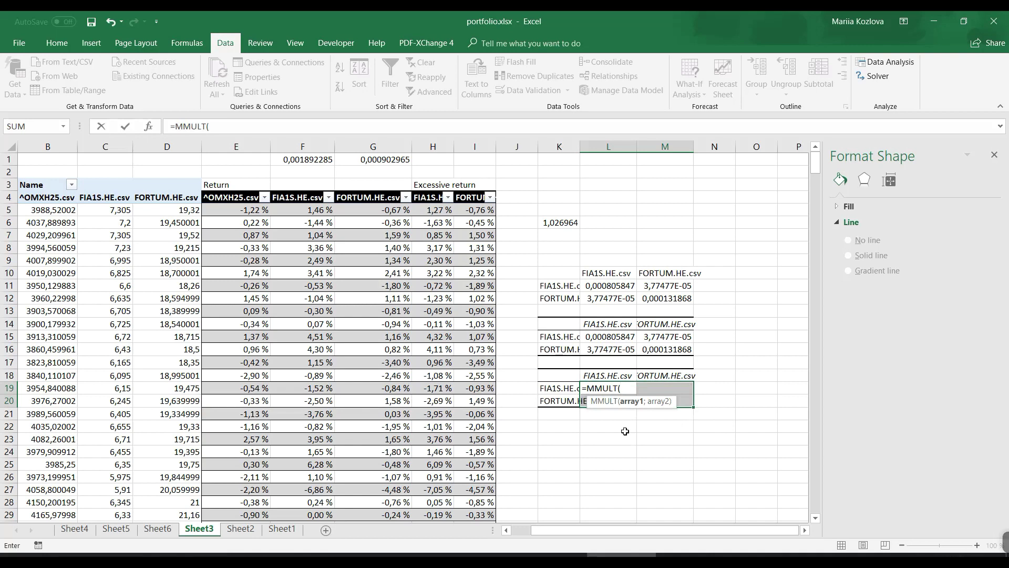
type("trans")
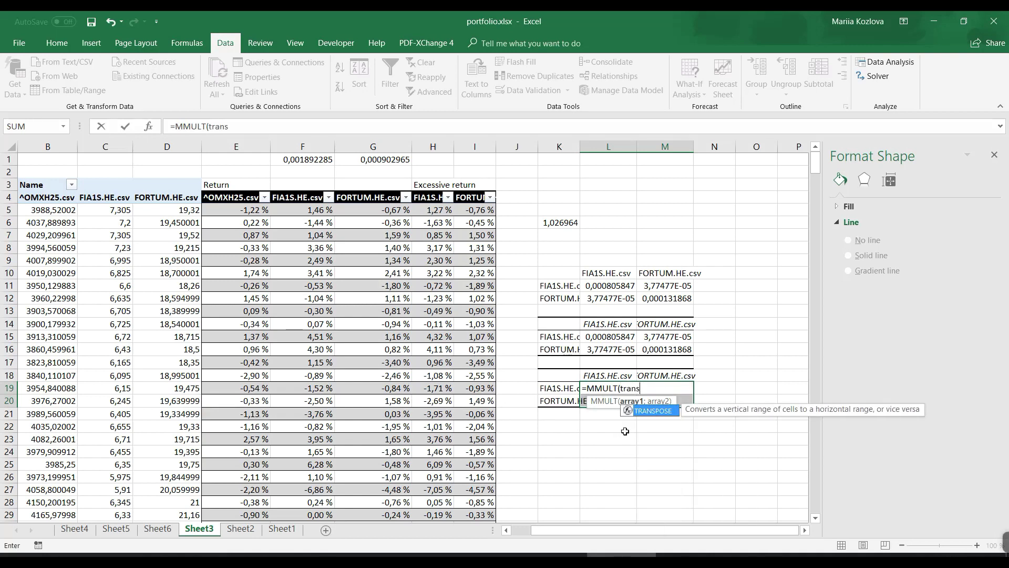
key("Tab")
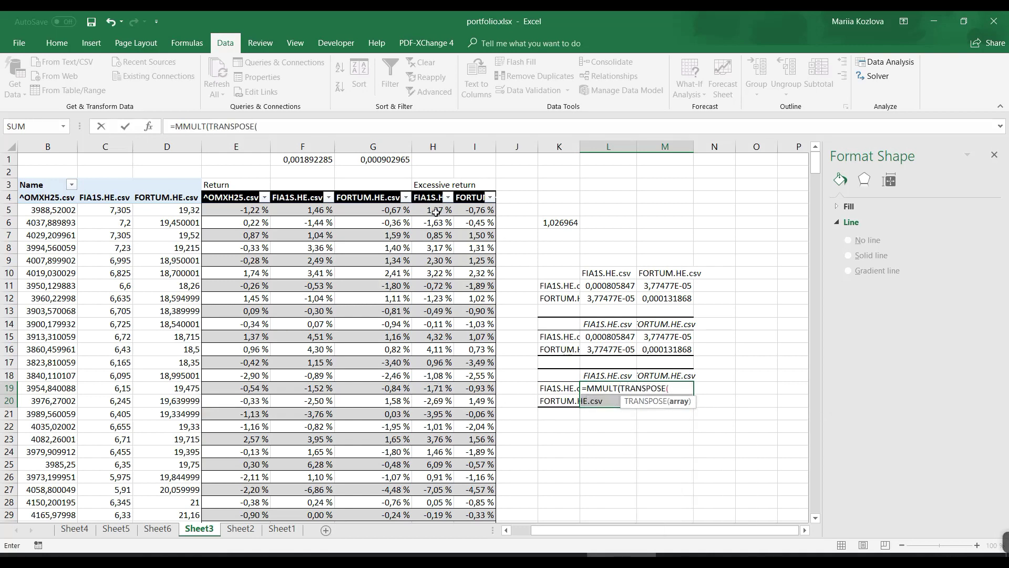
left_click_drag(435, 217, 458, 222)
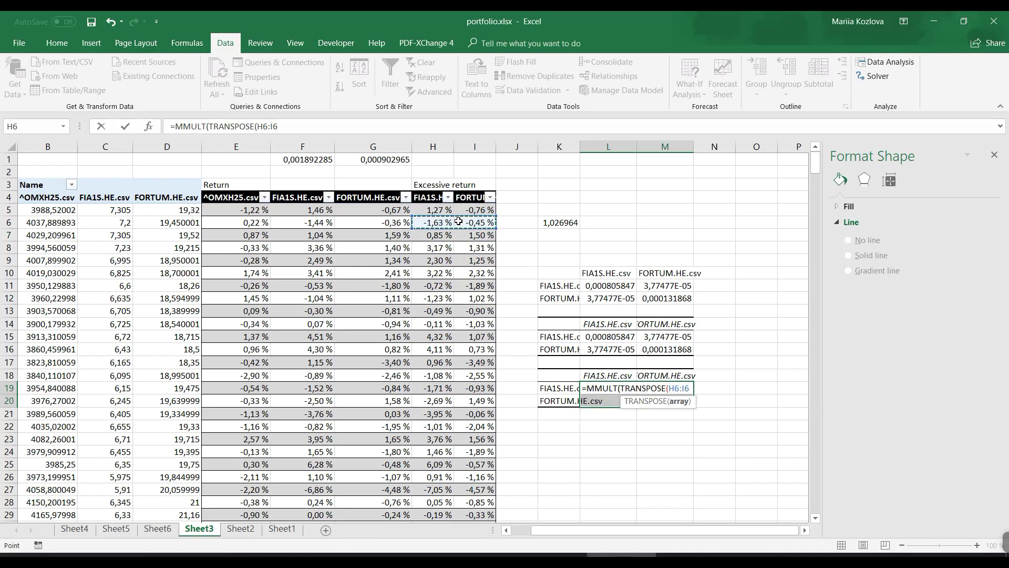
key("ctrl+space")
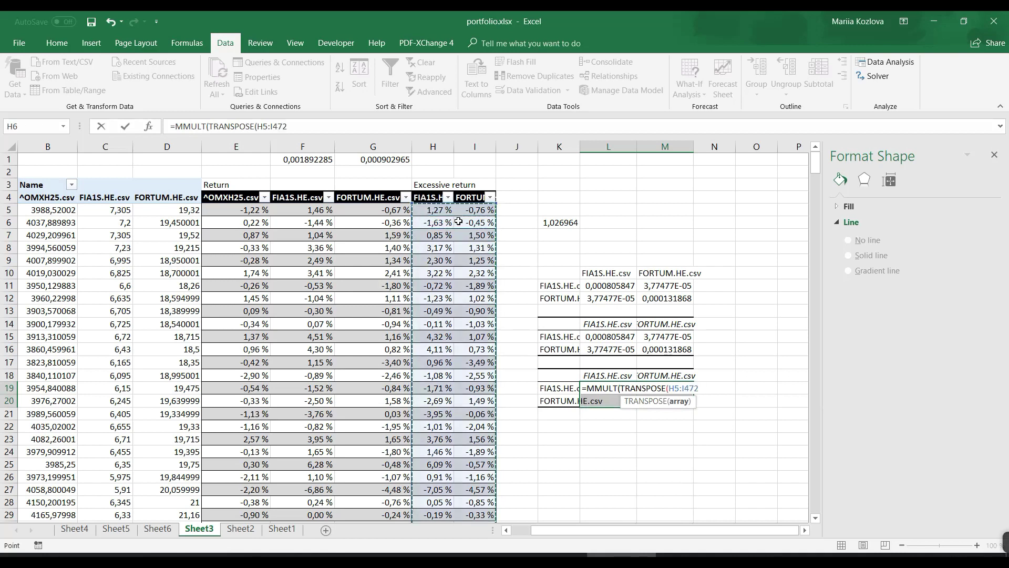
type(");")
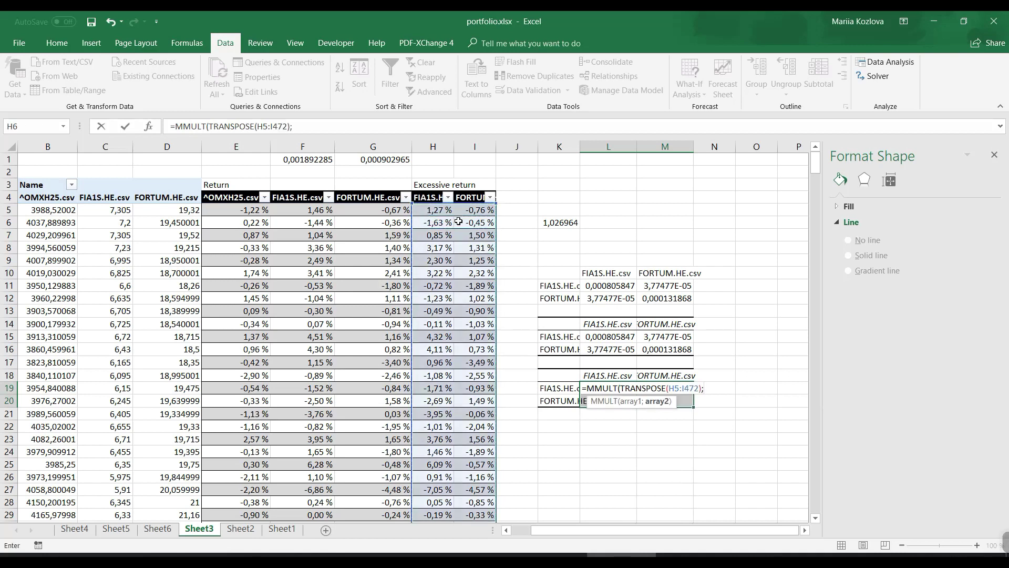
- Add H5:I472 as the second array and array-enter it across L19:M20, giving 0,375531795 and 0,061452317
left_click_drag(444, 222, 461, 223)
key("ctrl+space")
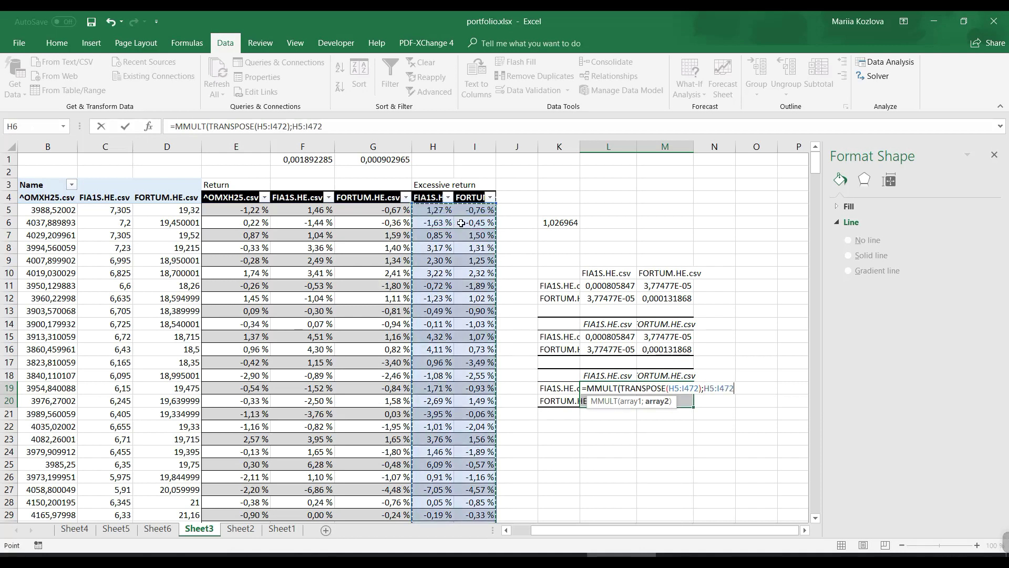
type(")")
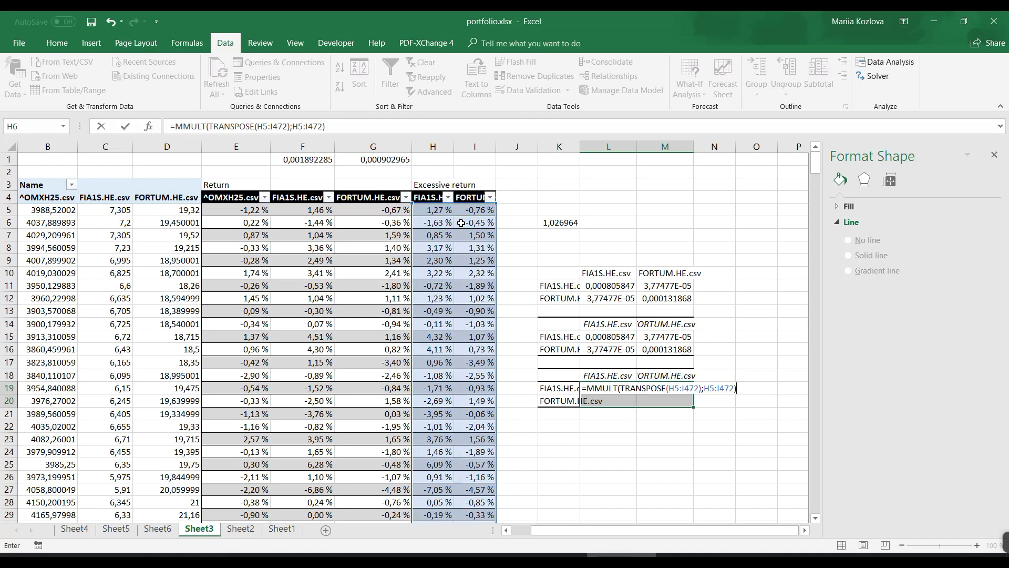
key("ctrl+shift+Return")
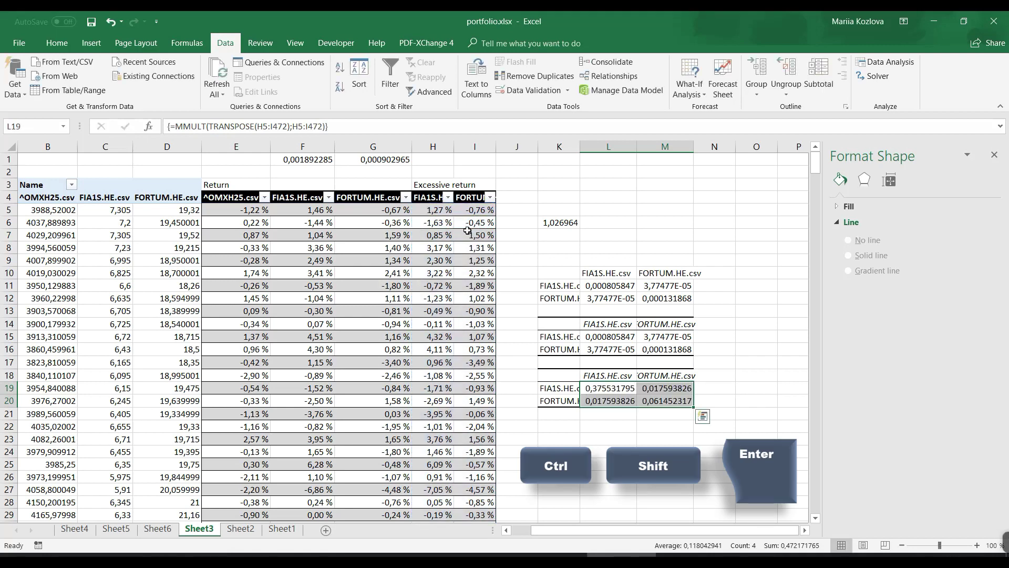
left_click(665, 400)
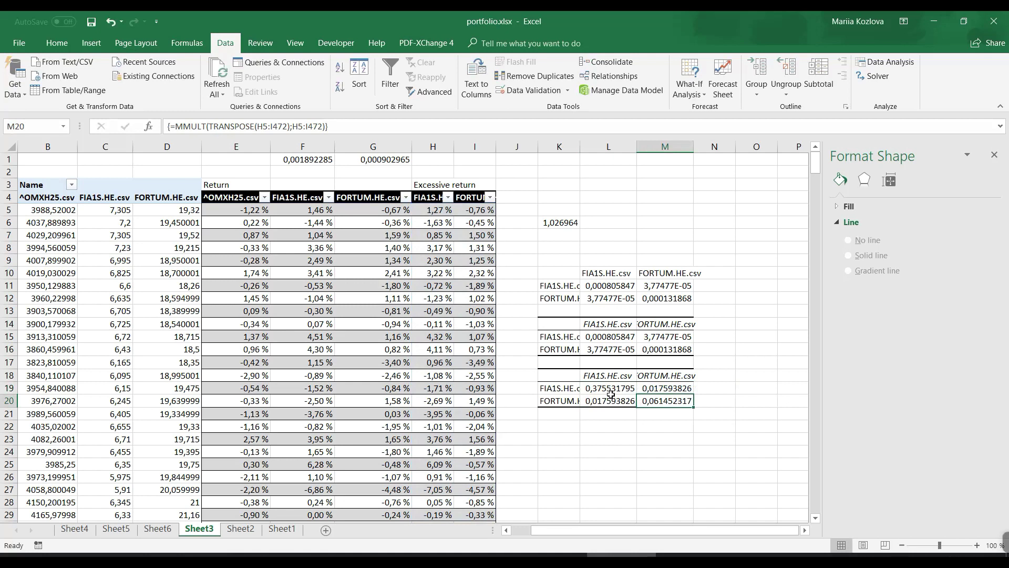
left_click(436, 160)
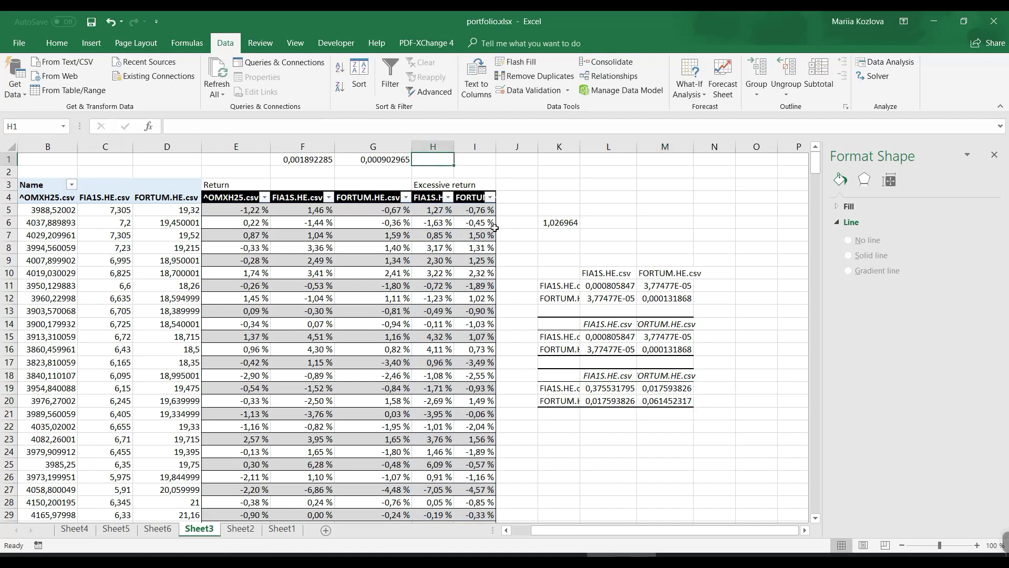
- Count the excess returns in H1 with =COUNT(H5:H472), giving 468
type("=count")
key("Tab")
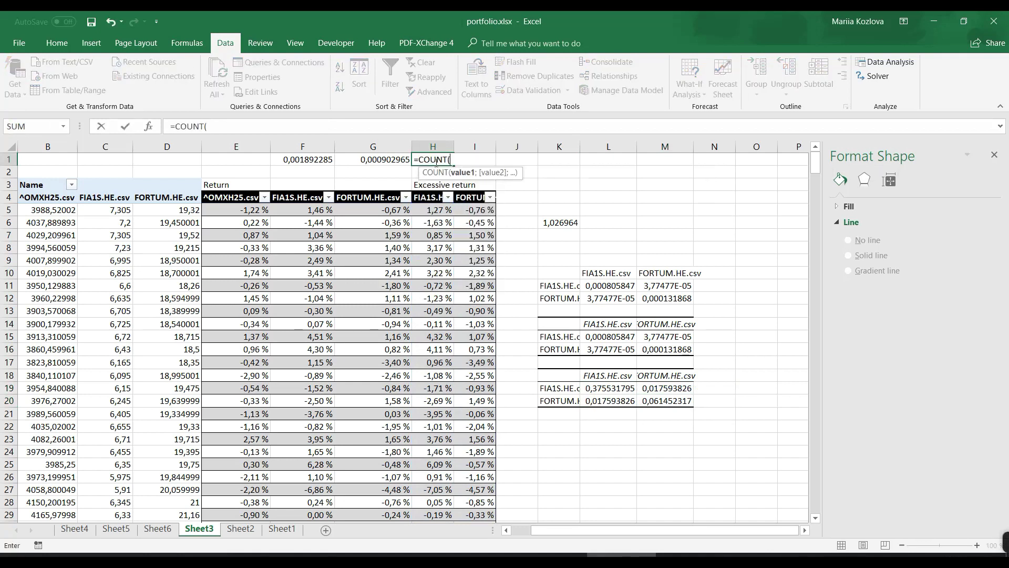
left_click(433, 222)
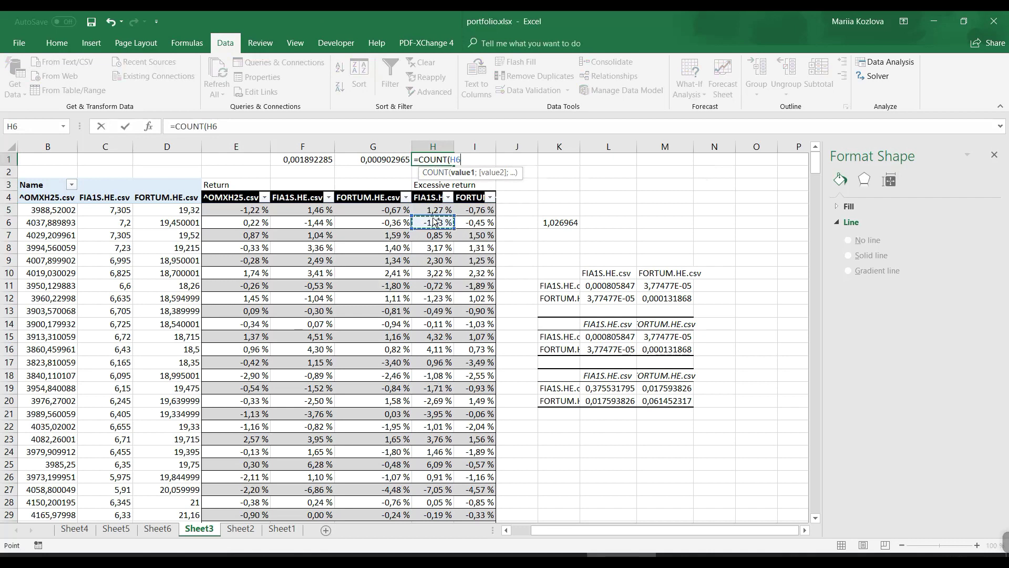
key("ctrl+space")
type(")")
key("Return")
- Divide the L19:M20 MMULT array formula by $H$1, giving 0,000802418 and 0,000131308
left_click_drag(636, 392, 644, 397)
left_click(359, 121)
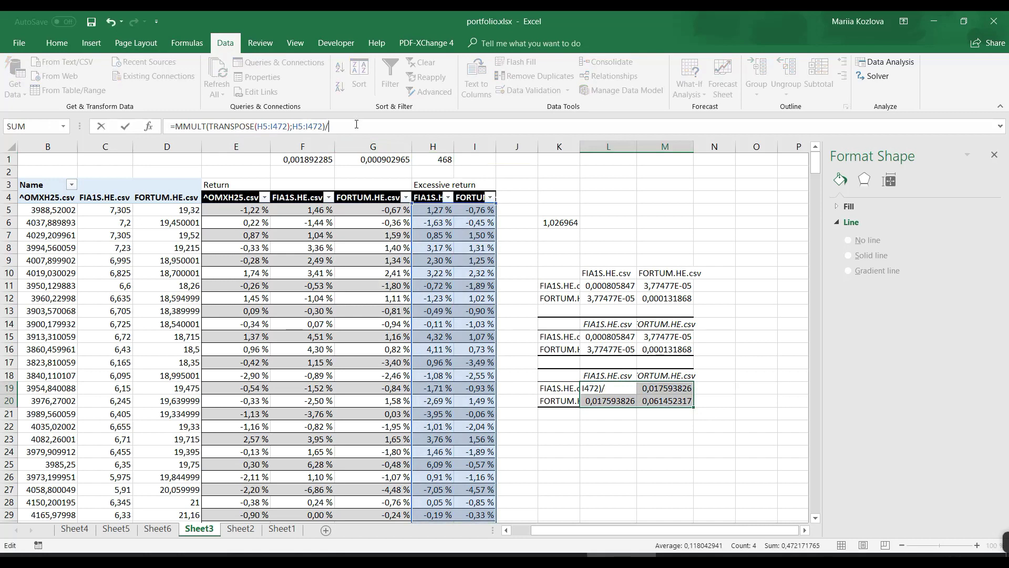
left_click(427, 159)
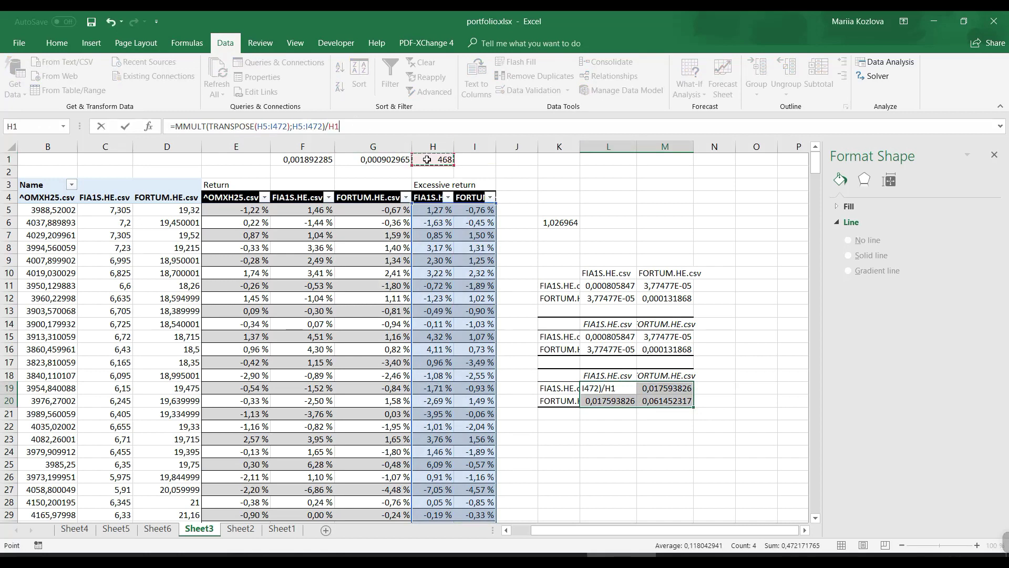
key("F4")
key("ctrl+shift+Return")
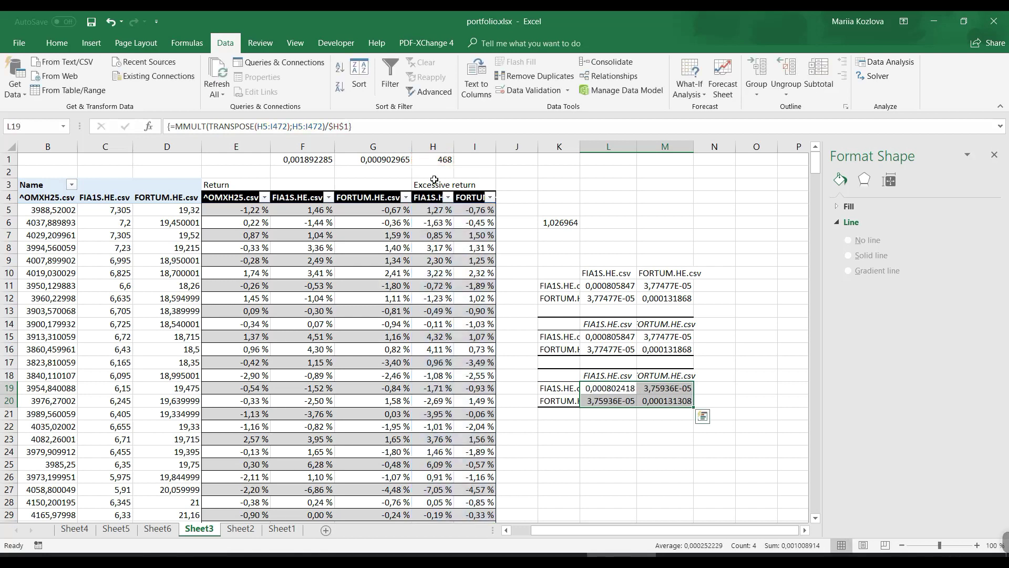
left_click(648, 419)
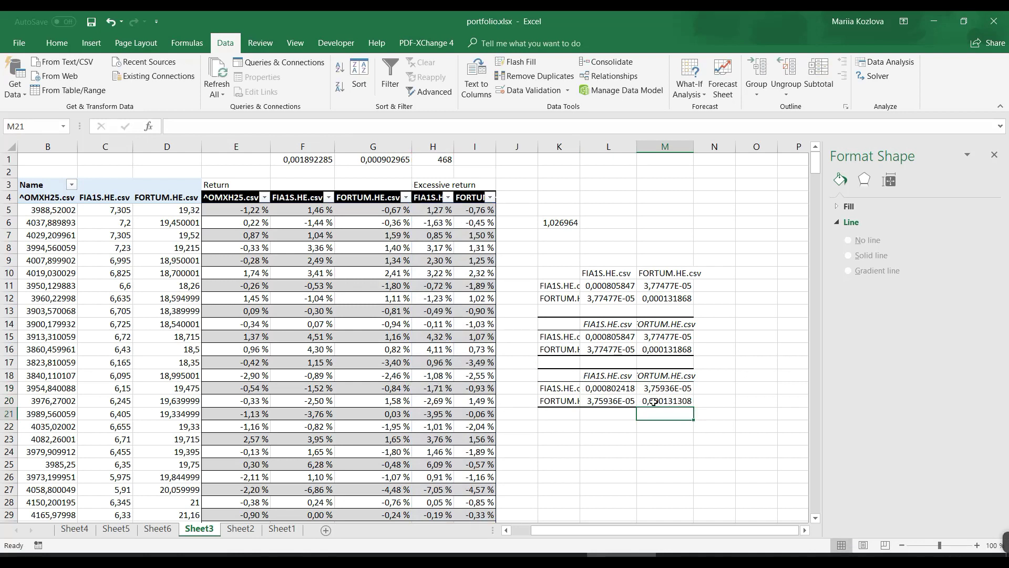
left_click(663, 339)
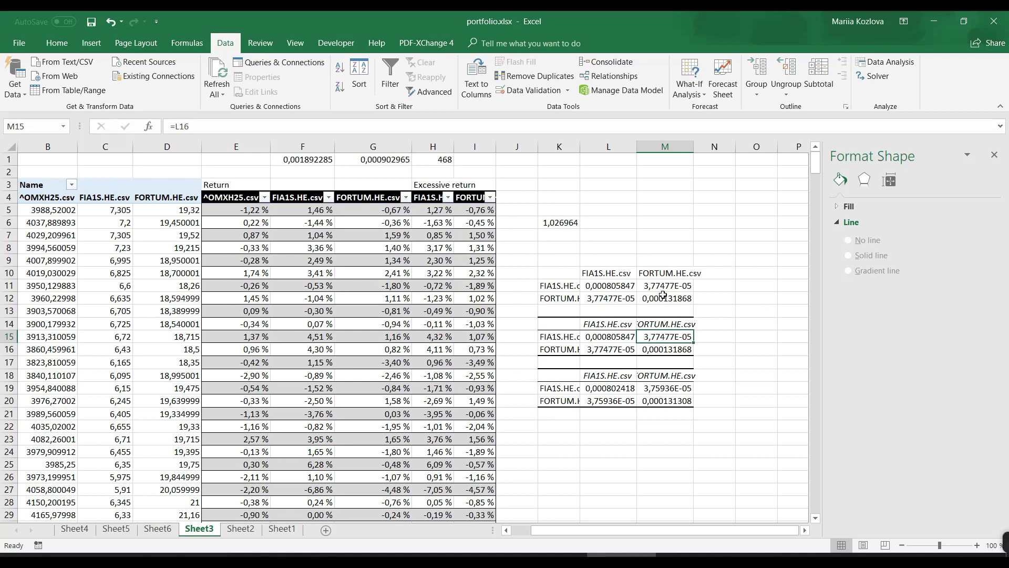
left_click(665, 439)
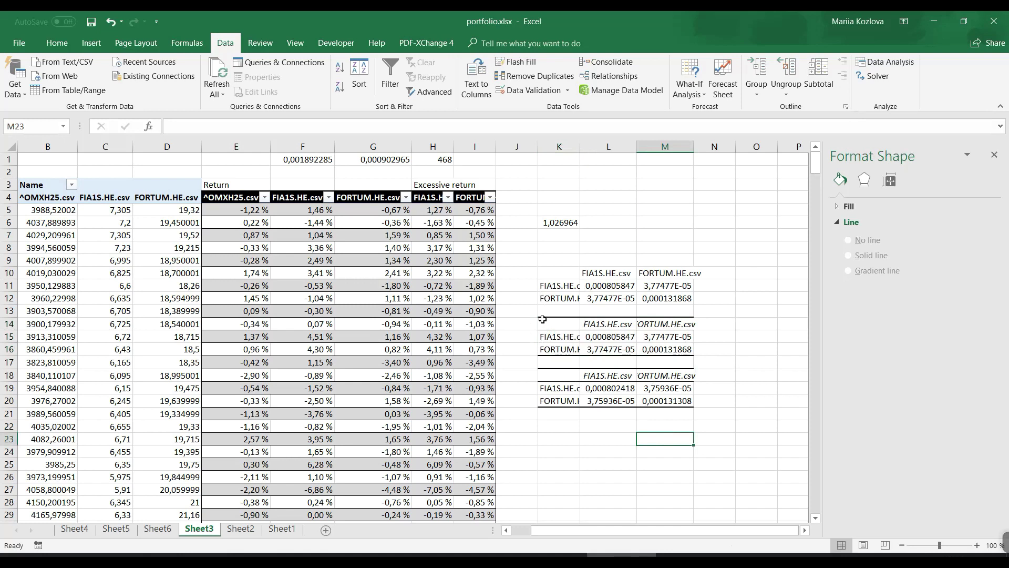
left_click_drag(529, 322, 541, 355)
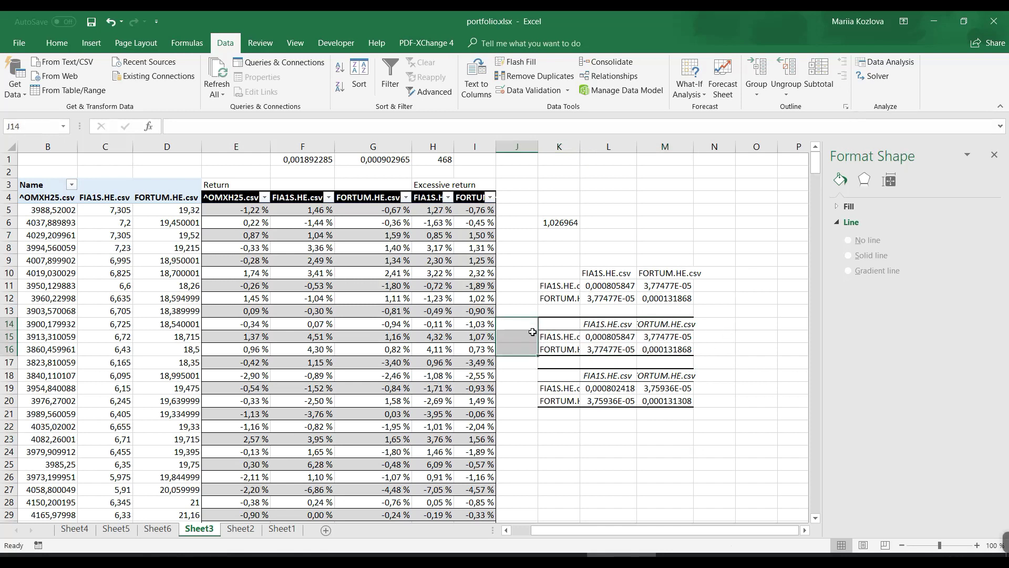